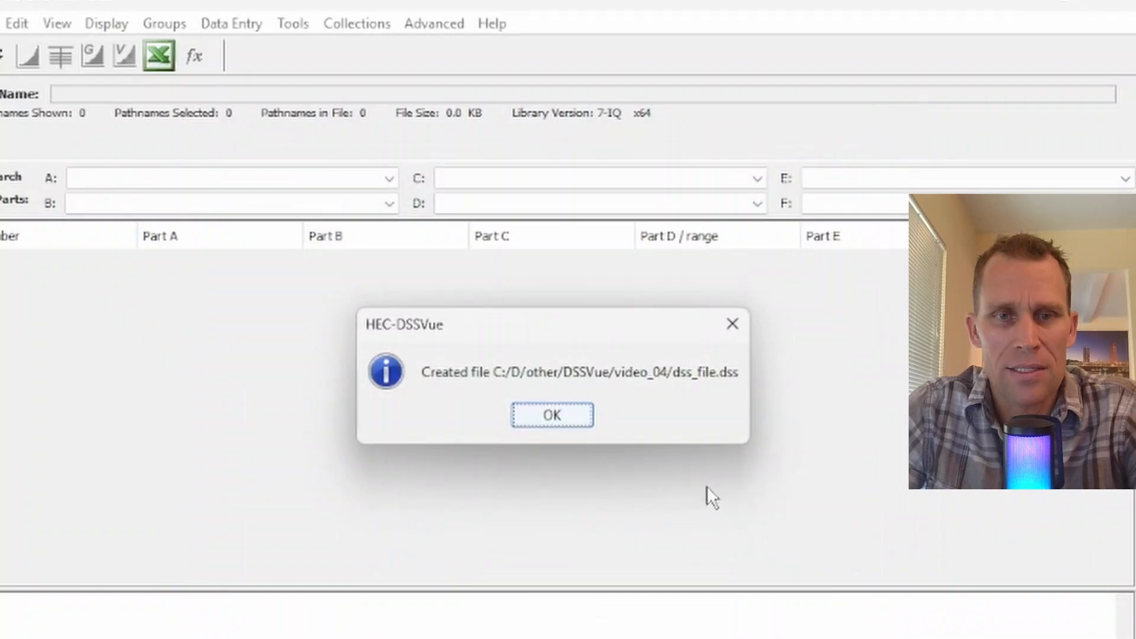
# - Acknowledge the creation of dss_file.dss and import the text from data_notes.txt in the video_04 folder
pyautogui.click(567, 420)
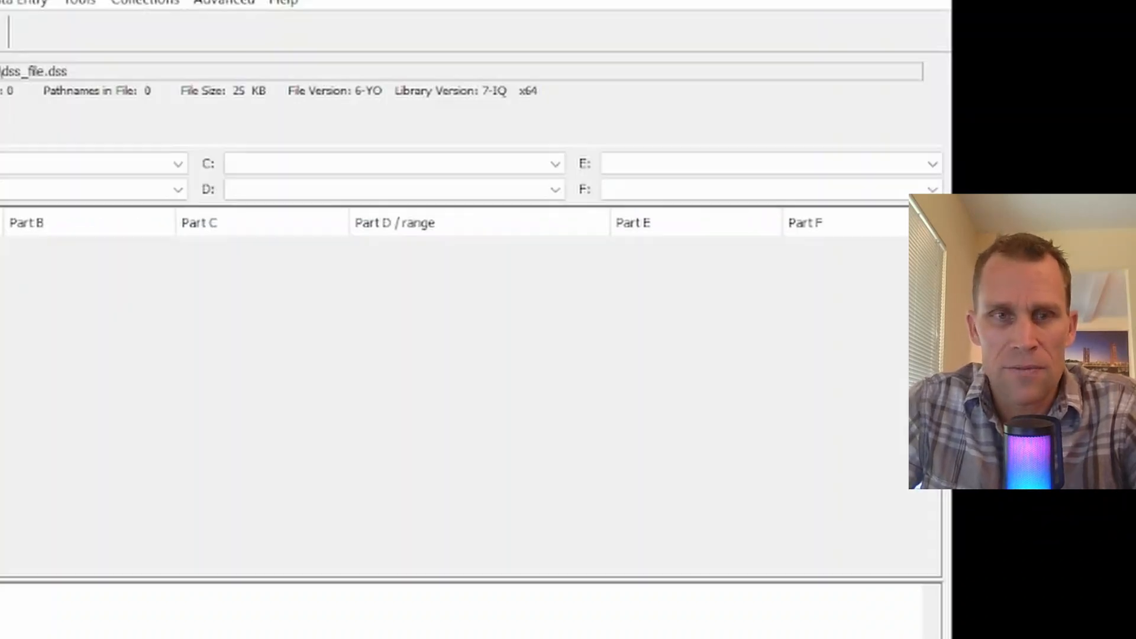
pyautogui.click(203, 40)
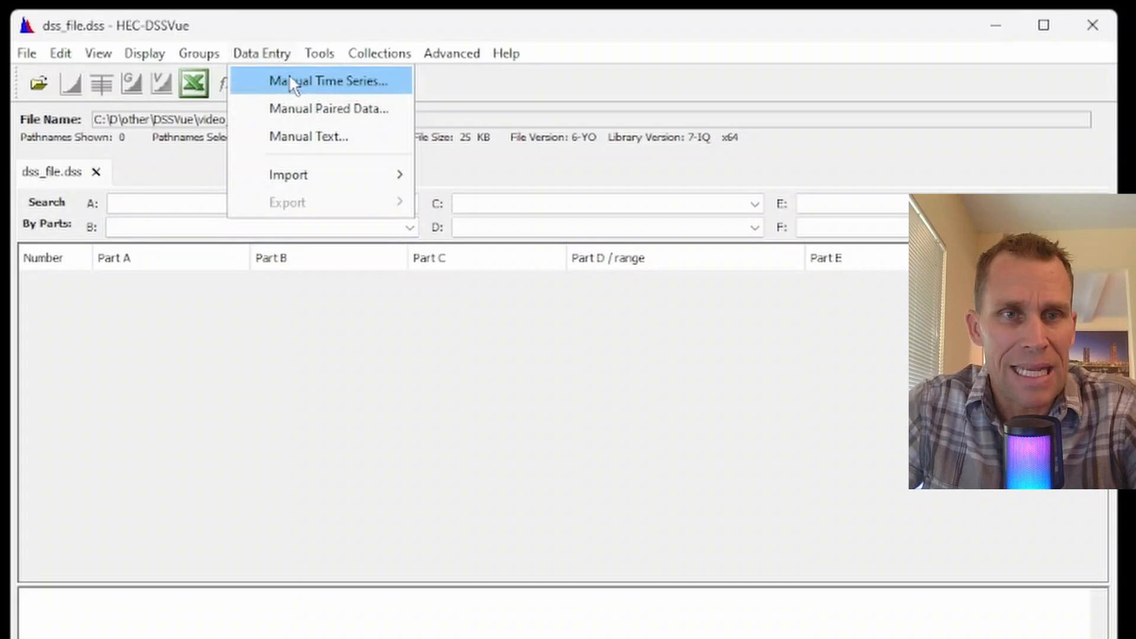
pyautogui.moveTo(259, 163)
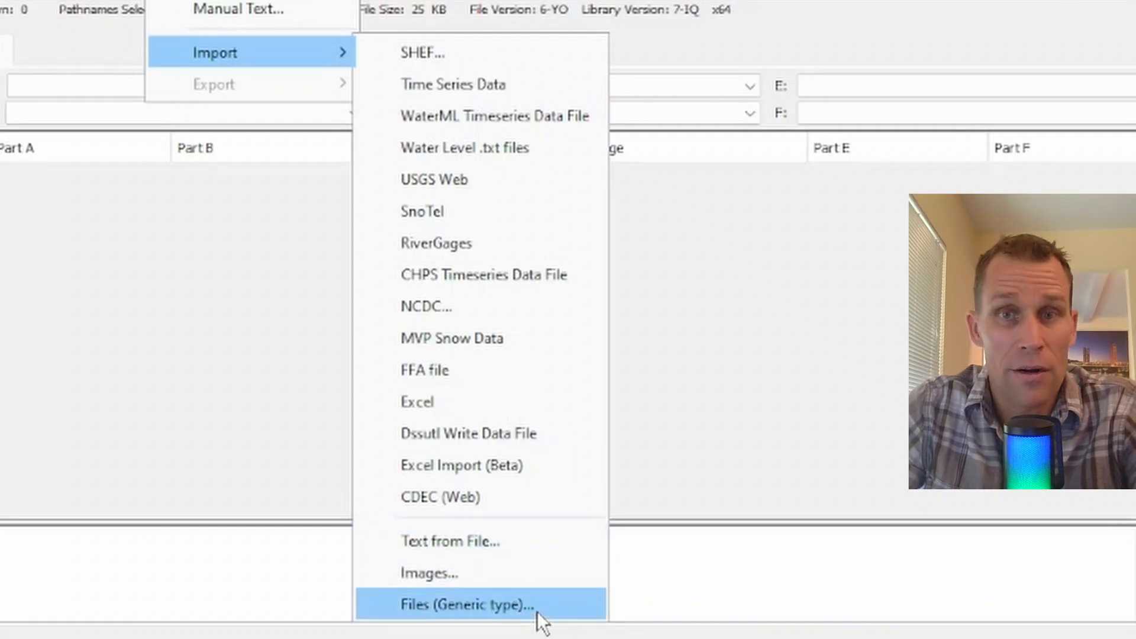
pyautogui.click(516, 541)
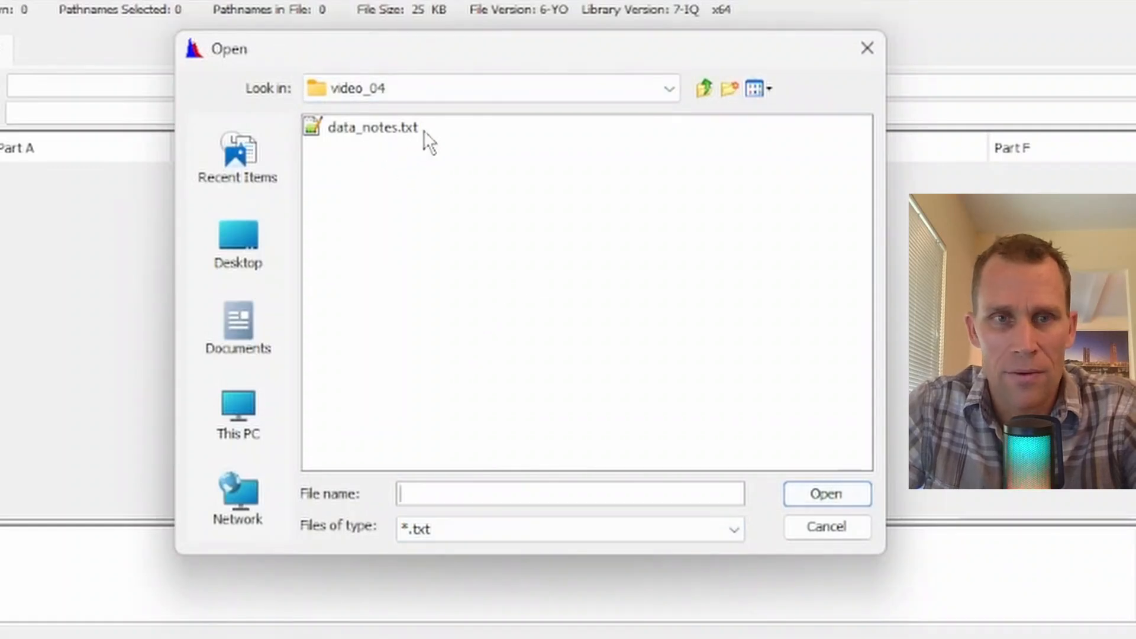
pyautogui.click(367, 128)
pyautogui.click(814, 493)
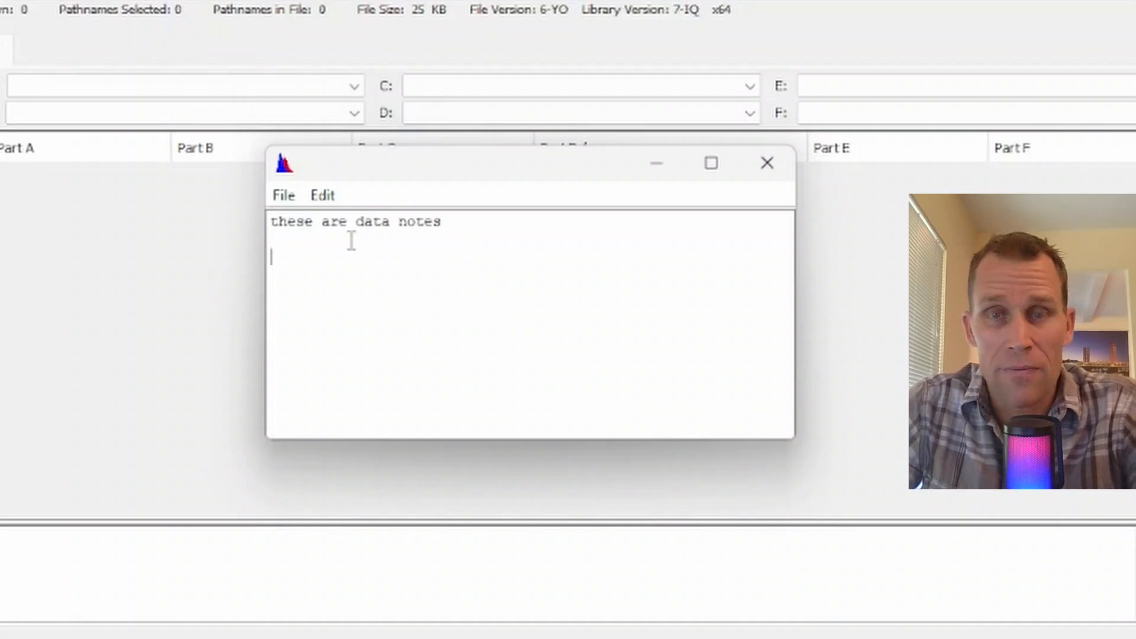
# - Save the imported text to dss_file.dss with pathname parts POUDRE RIVER, HALLIGAN, DATA NOTES, 01JAN2024, blank E and the author's name, and close the text window
pyautogui.click(285, 196)
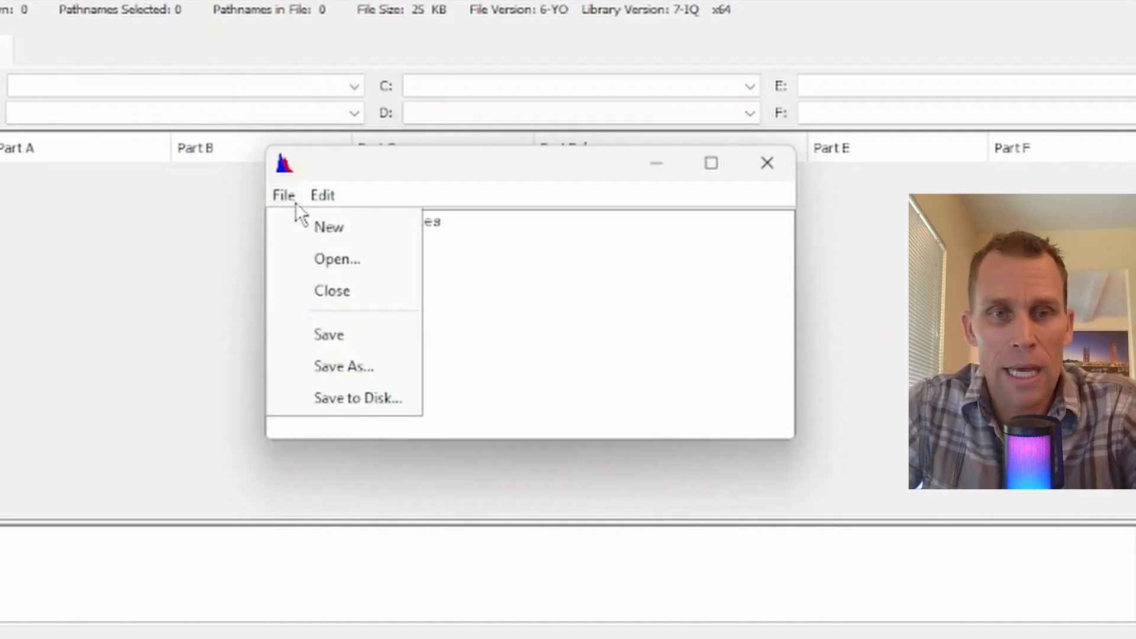
pyautogui.click(344, 368)
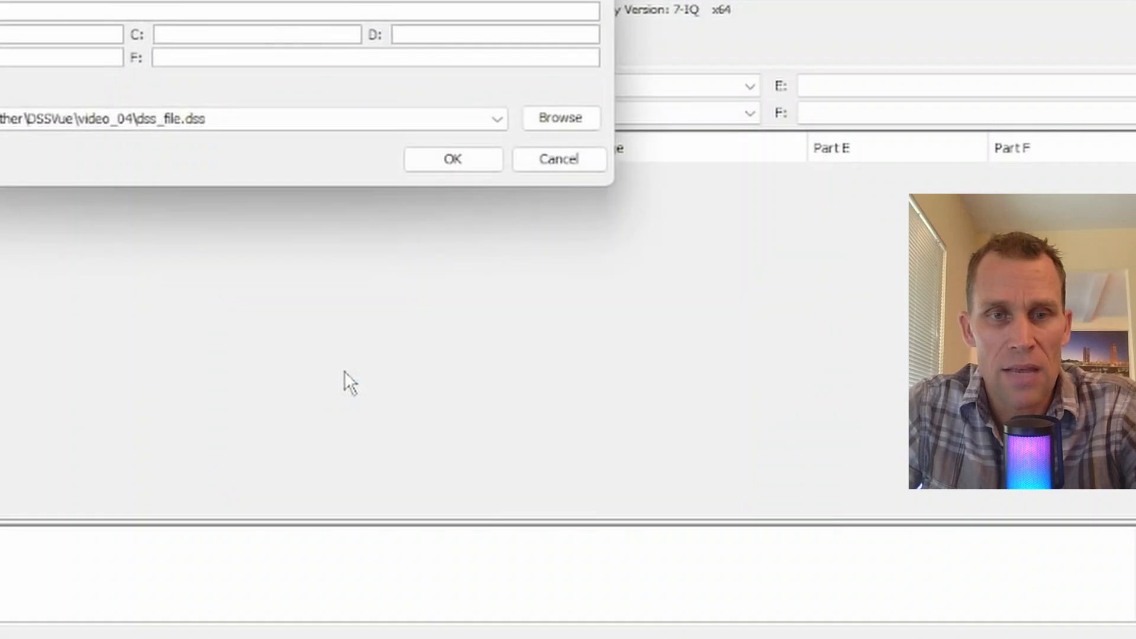
pyautogui.moveTo(238, 1); pyautogui.dragTo(430, 204)
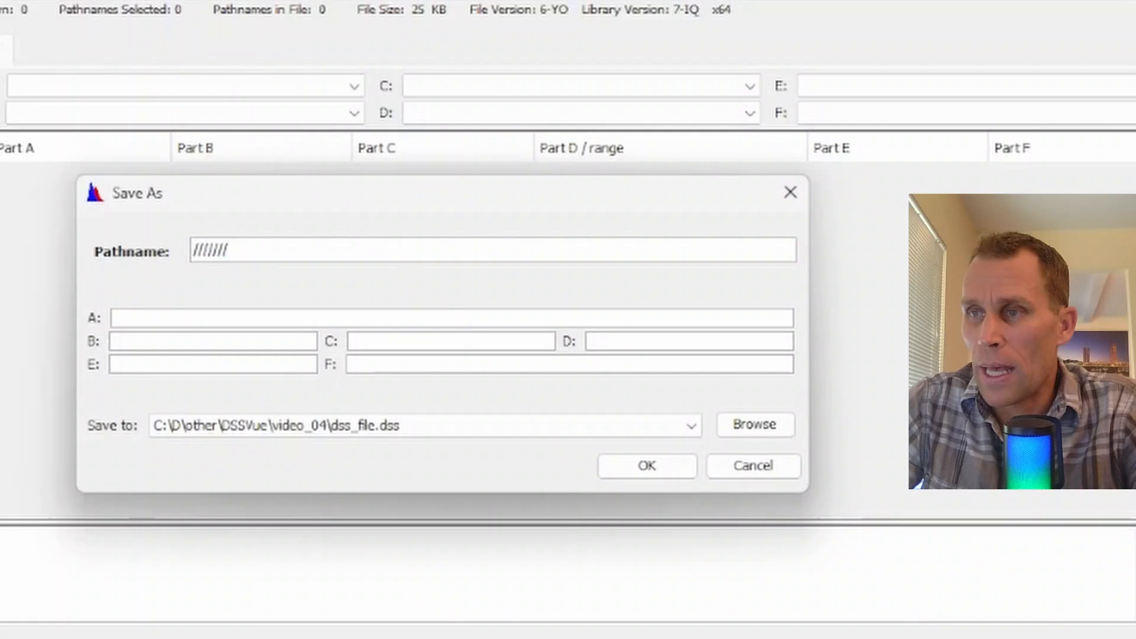
pyautogui.hotkey('alt', 'Tab')
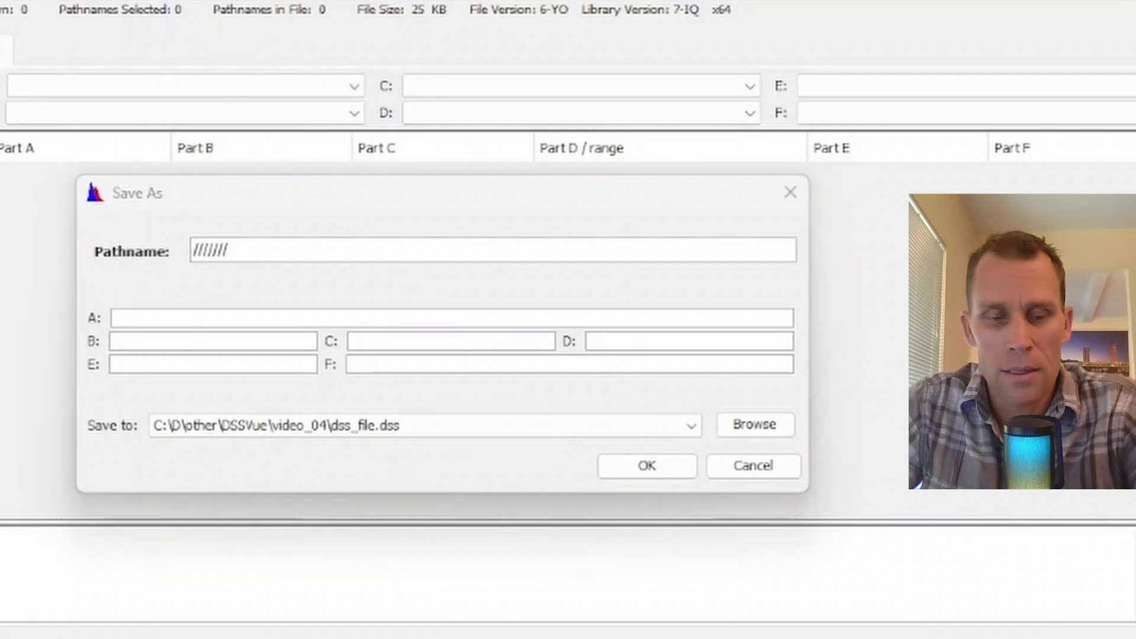
pyautogui.moveTo(257, 249); pyautogui.dragTo(115, 248)
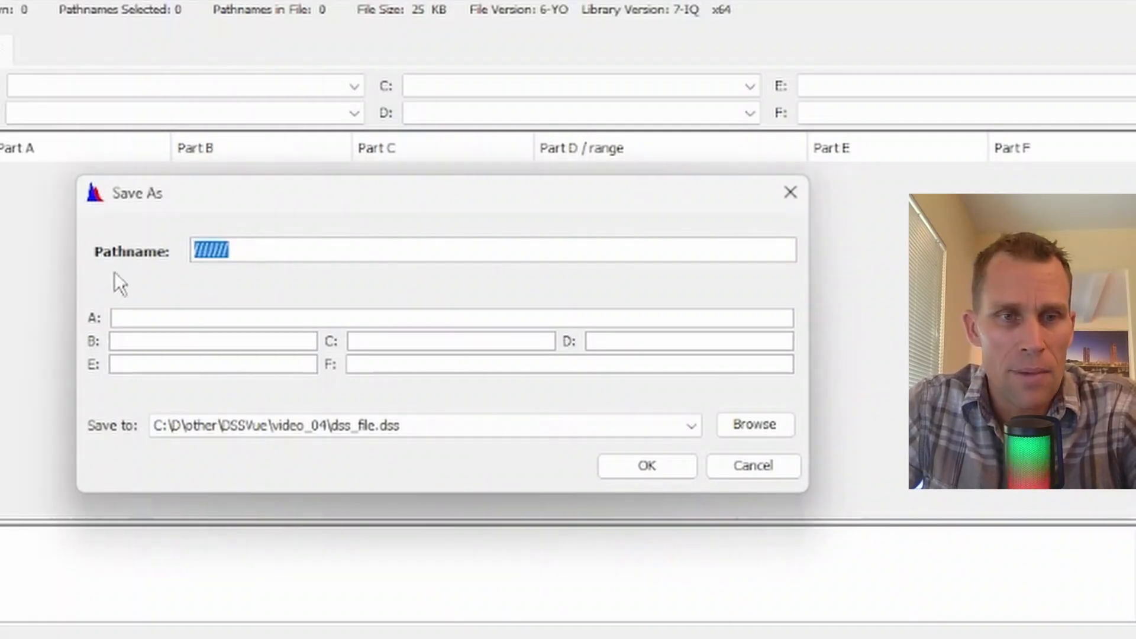
pyautogui.write('/POUDRE RIVER/HALLIGAN/DATA NOTES/01JAN2024//TIMNELSON/')
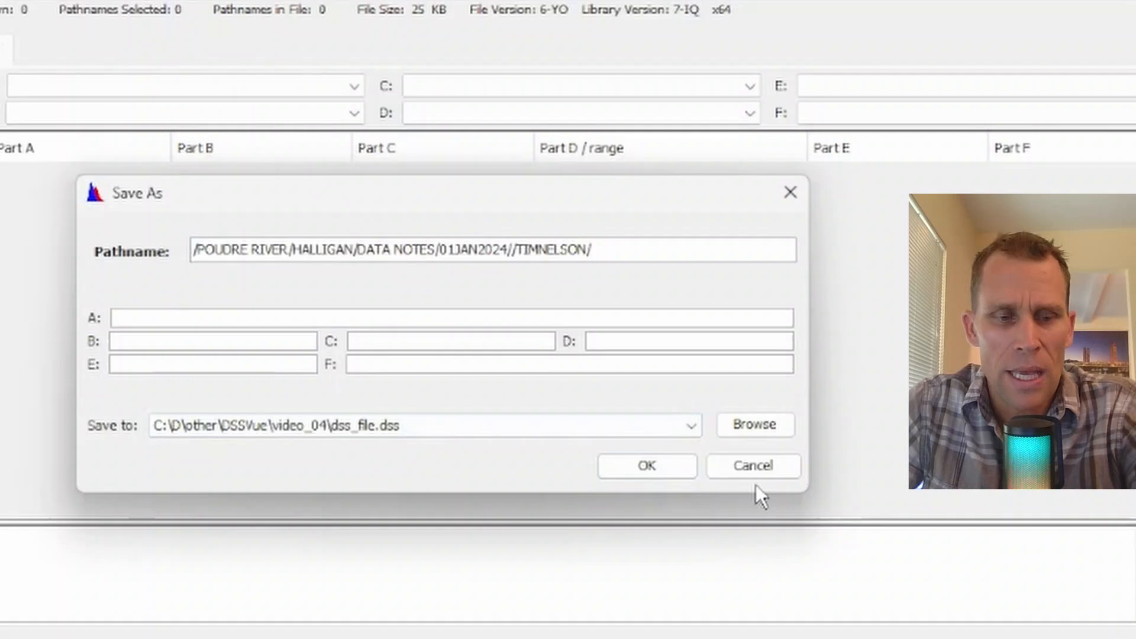
pyautogui.press('Tab')
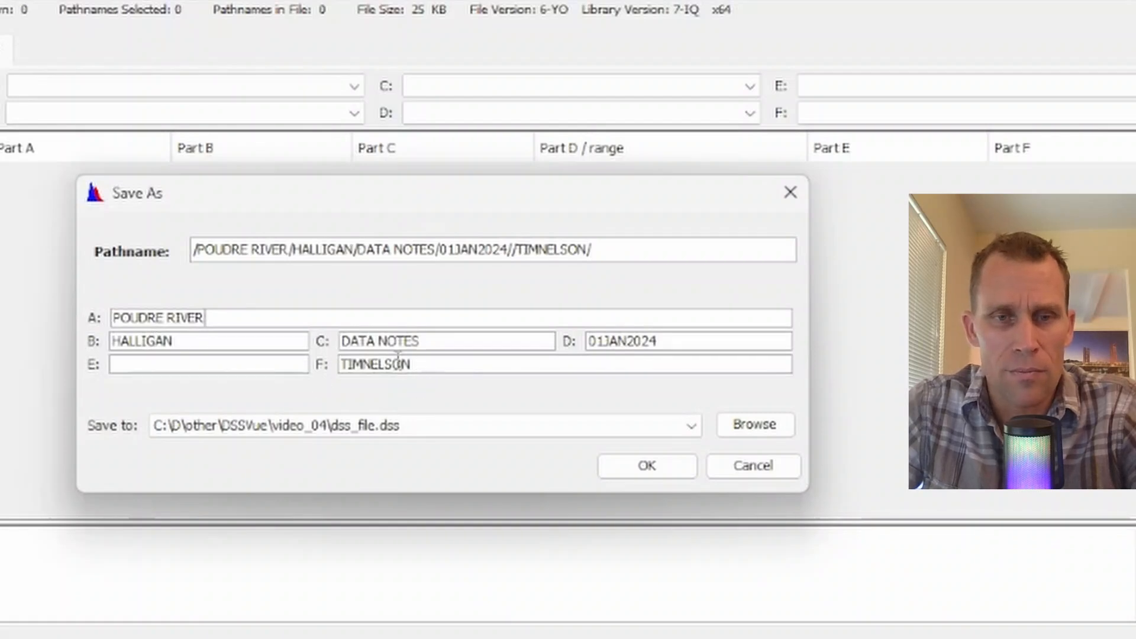
pyautogui.click(646, 467)
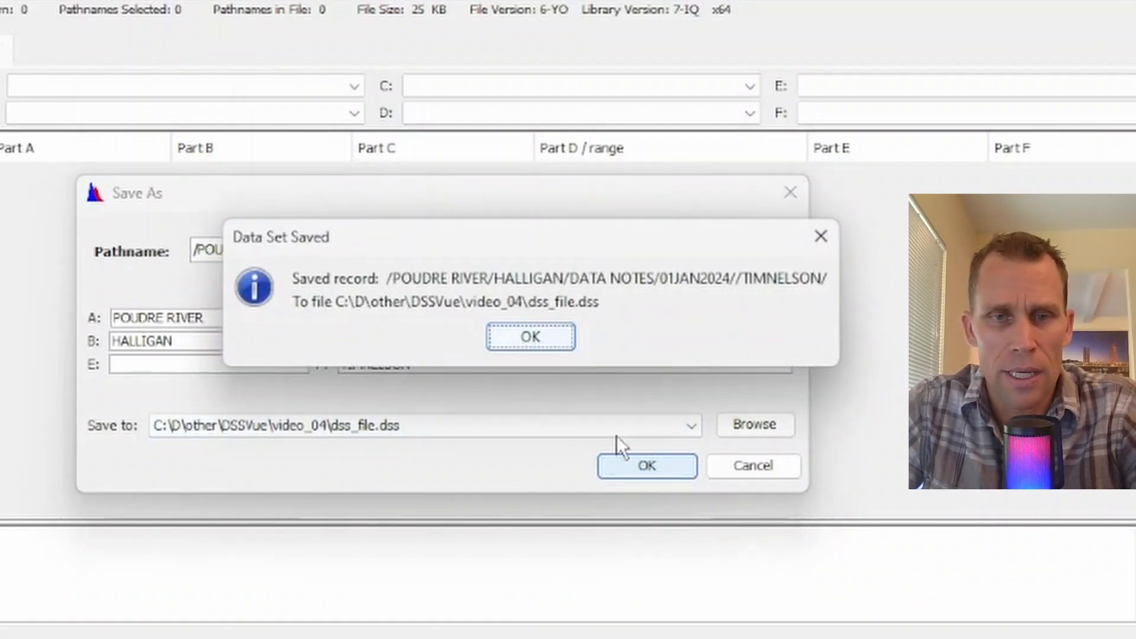
pyautogui.click(518, 336)
pyautogui.click(765, 164)
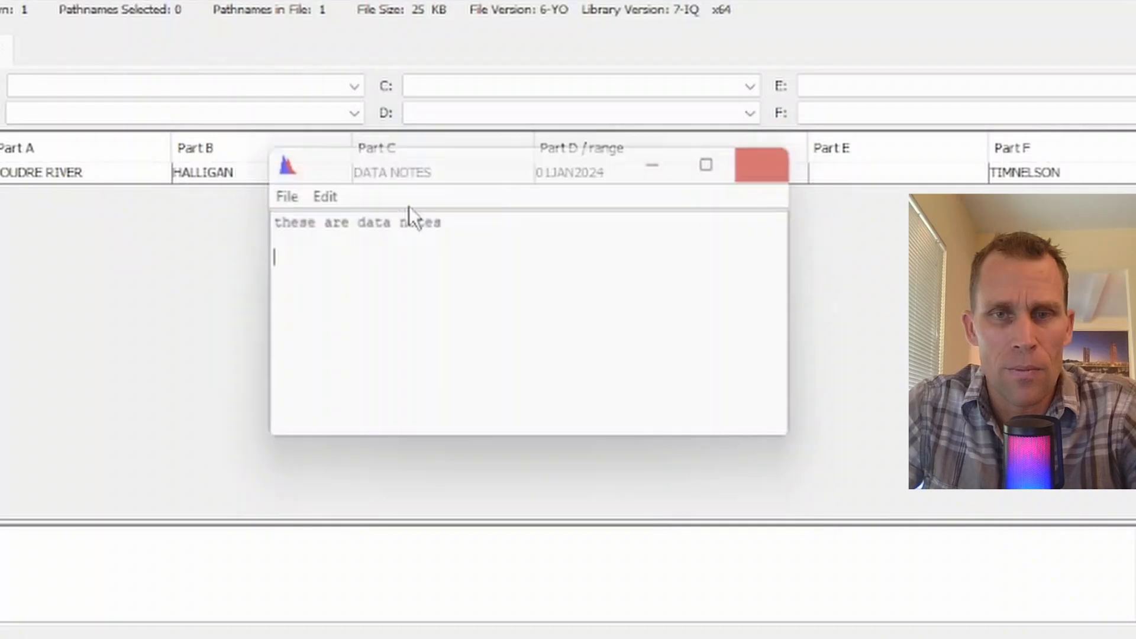
# - Open the DATA NOTES record for editing and add the line "revised edits here ..." below the existing text
pyautogui.click(209, 267)
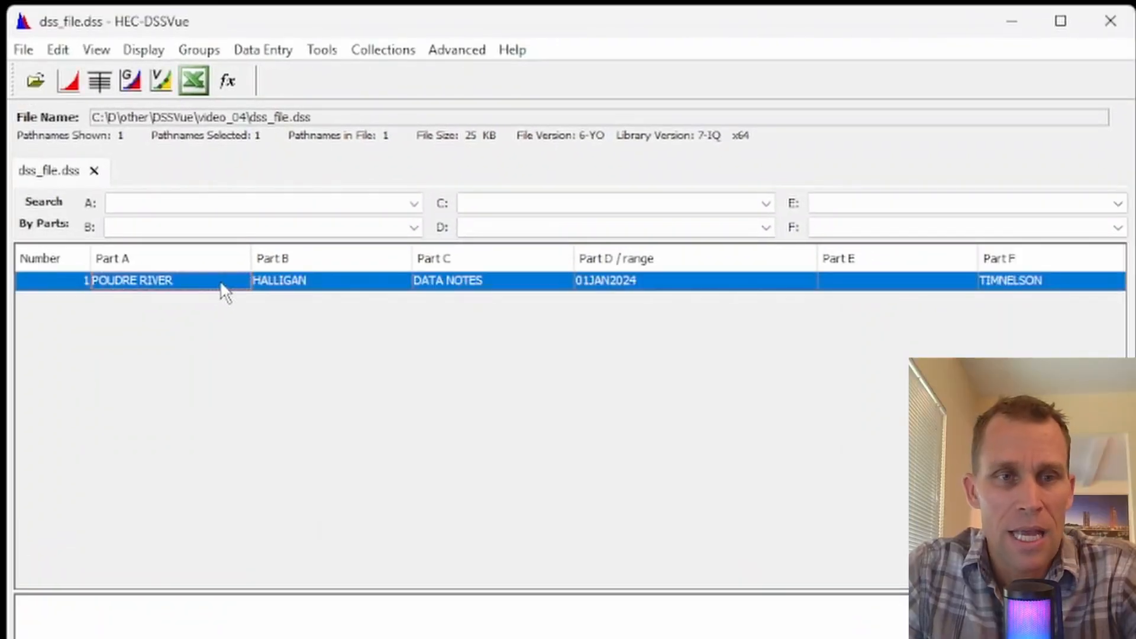
pyautogui.click(59, 51)
pyautogui.click(96, 79)
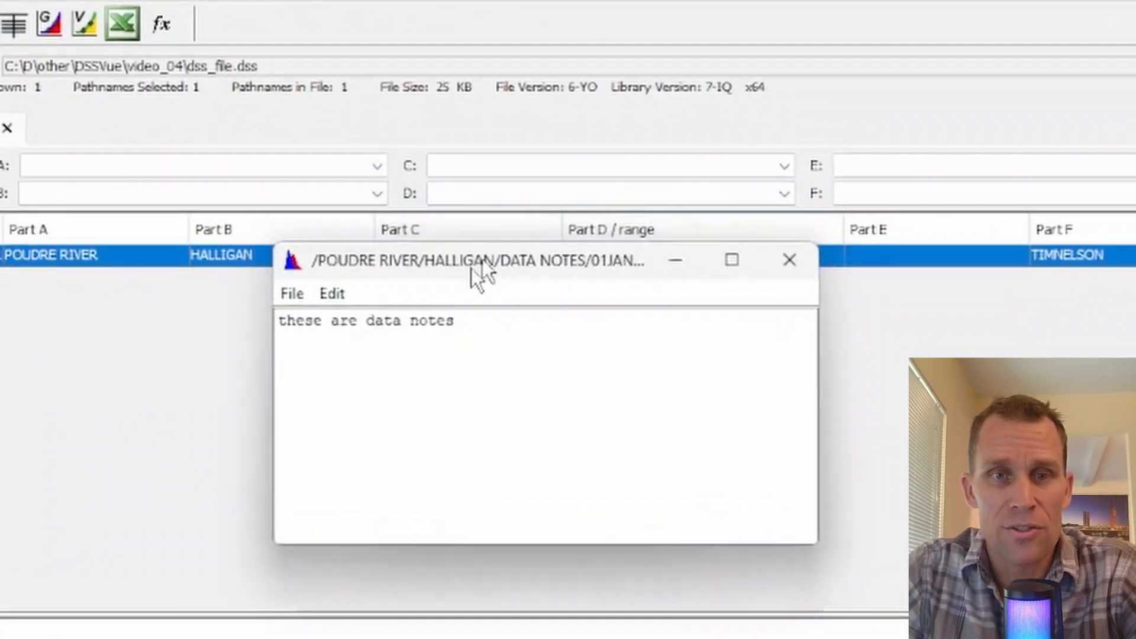
pyautogui.moveTo(482, 272); pyautogui.dragTo(425, 329)
pyautogui.click(401, 428)
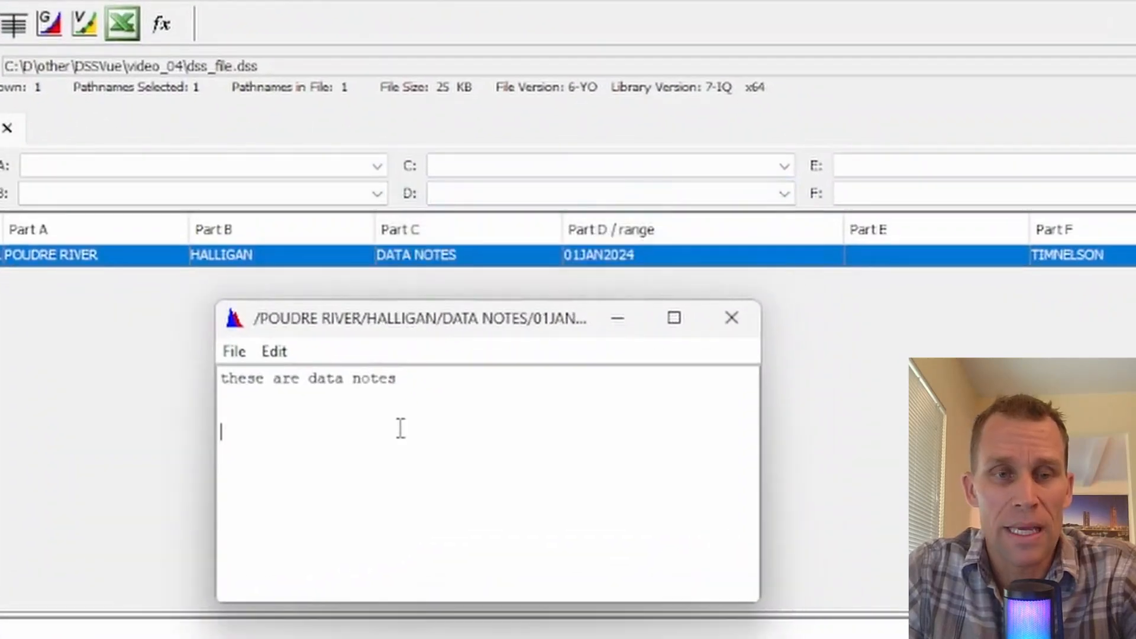
pyautogui.write('extr')
pyautogui.press('BackSpace')
pyautogui.press('BackSpace')
pyautogui.press('BackSpace')
pyautogui.press('BackSpace')
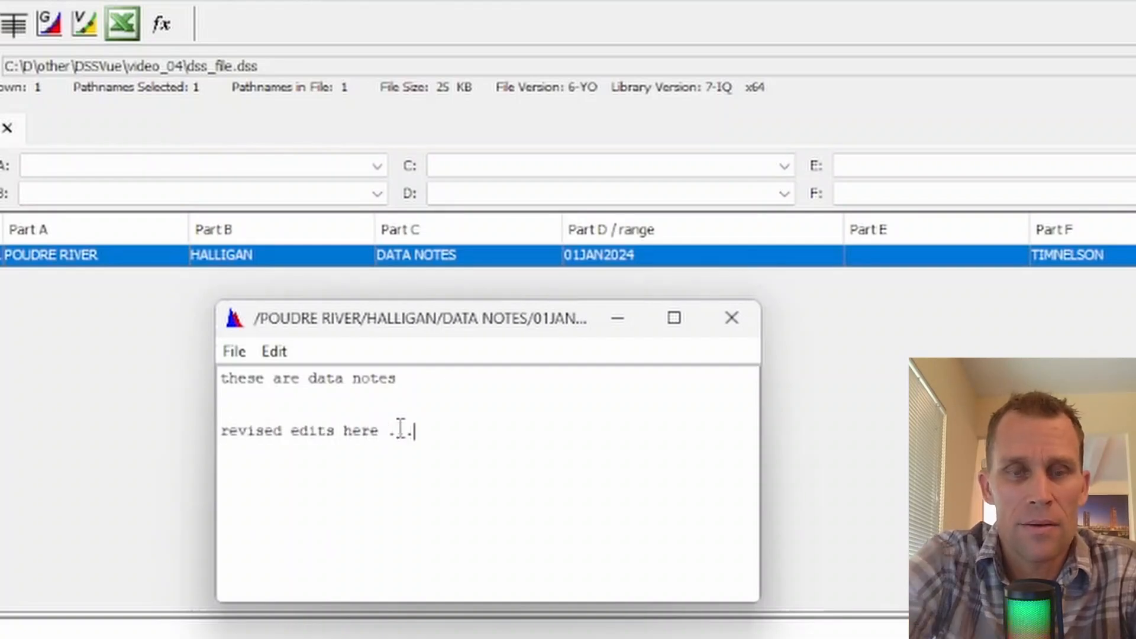
# - Save the edited notes to the same record and close the text window
pyautogui.click(235, 353)
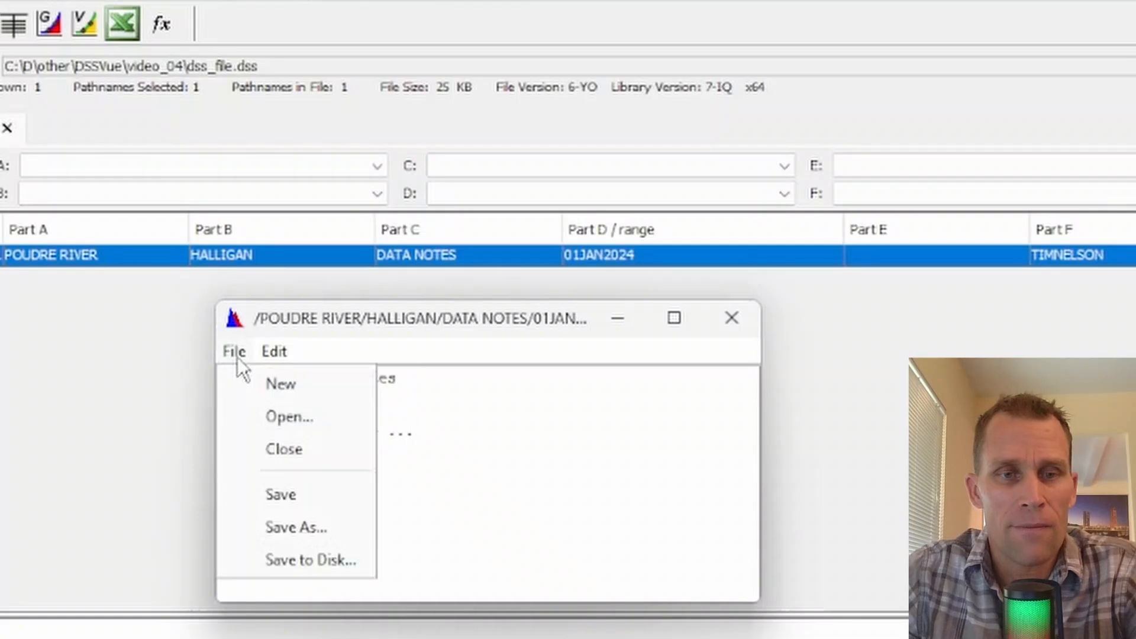
pyautogui.click(262, 495)
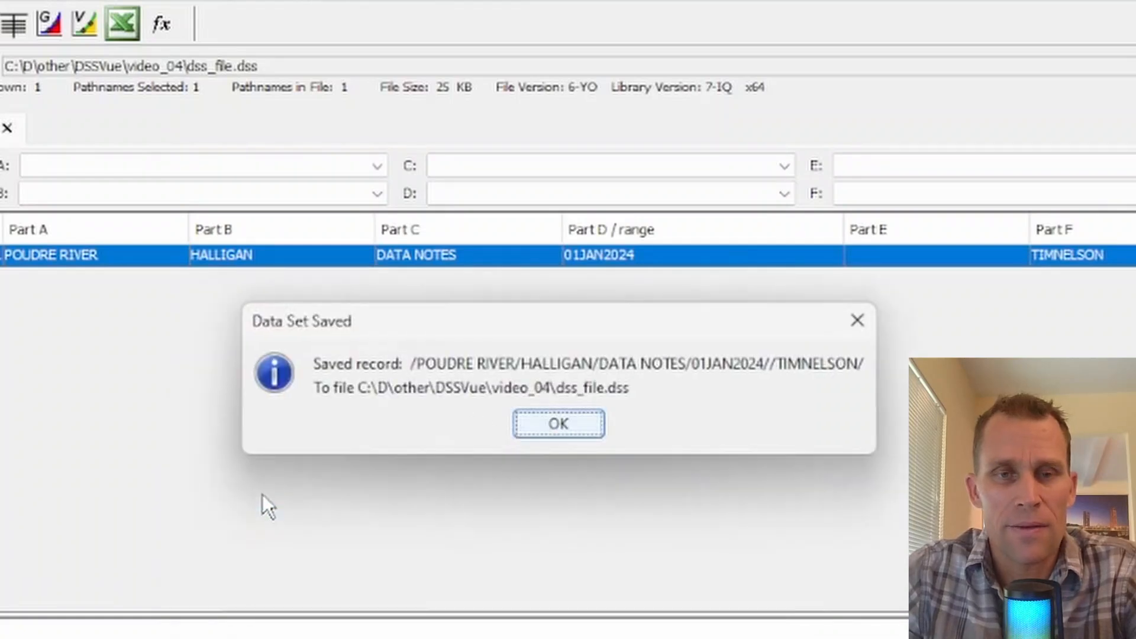
pyautogui.click(550, 425)
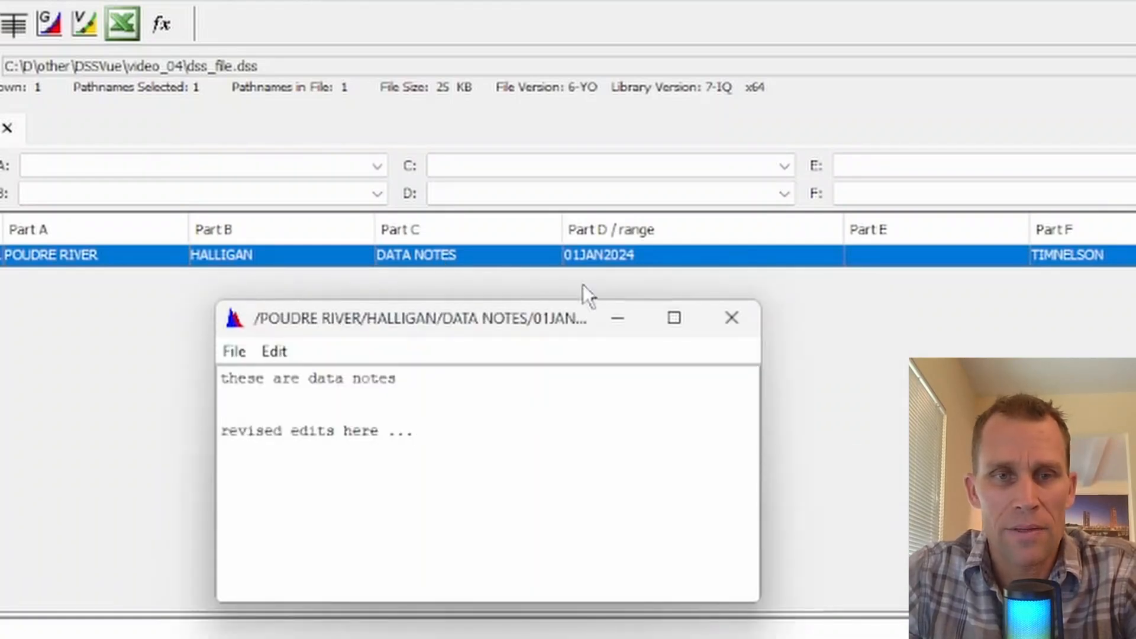
pyautogui.click(734, 326)
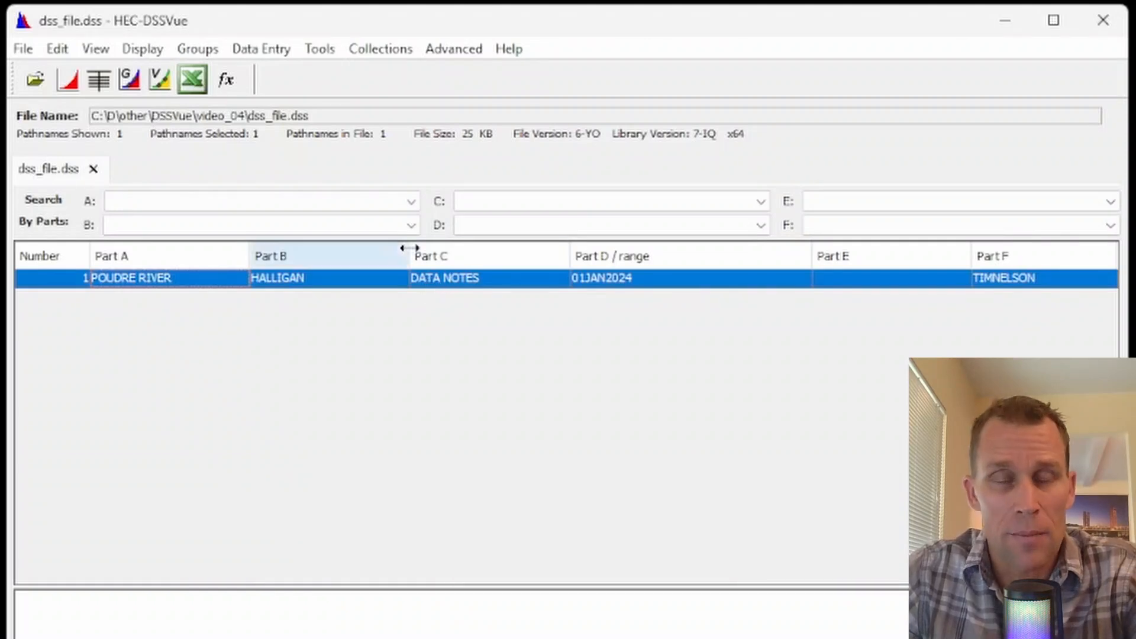
# - Export the DATA NOTES record to a text file named data_notes_revised.txt in the video_04 folder
pyautogui.click(267, 49)
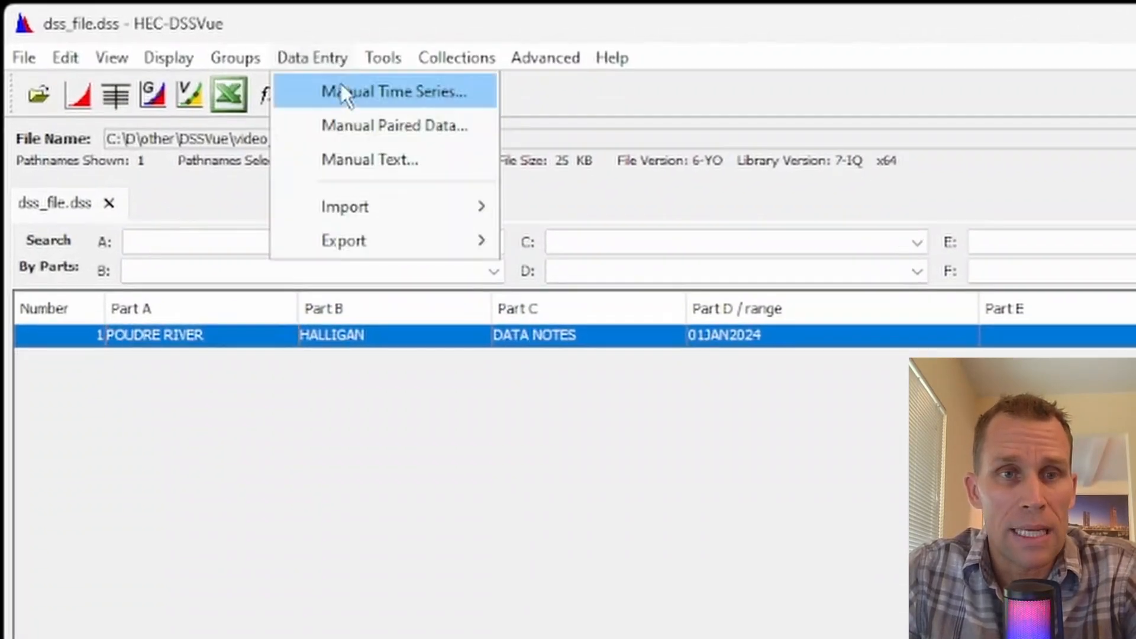
pyautogui.moveTo(379, 238)
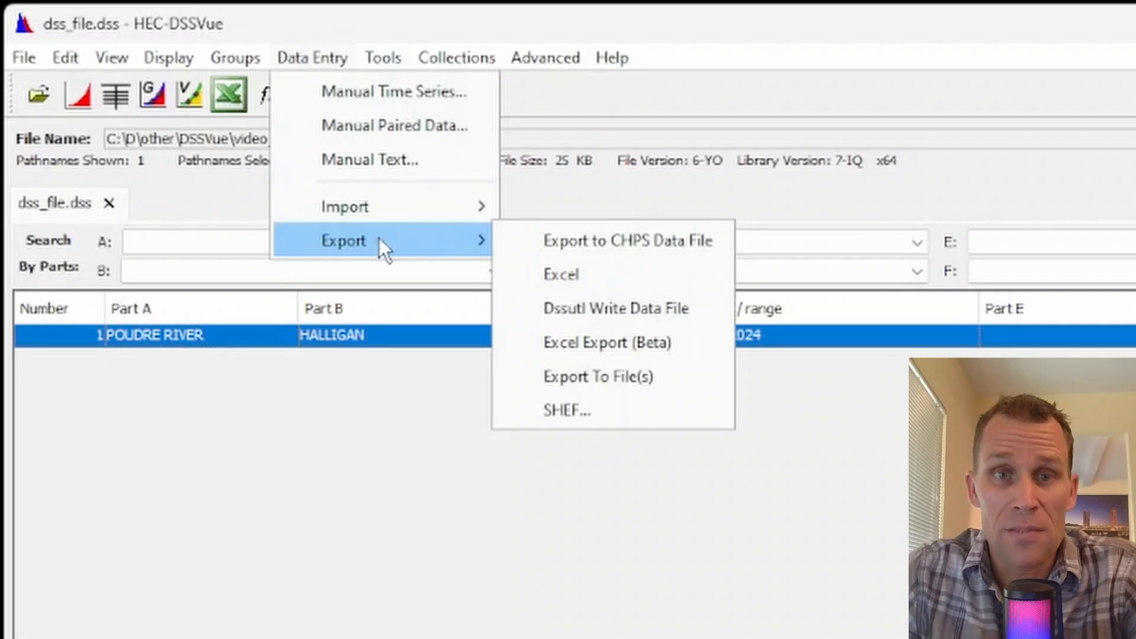
pyautogui.click(665, 378)
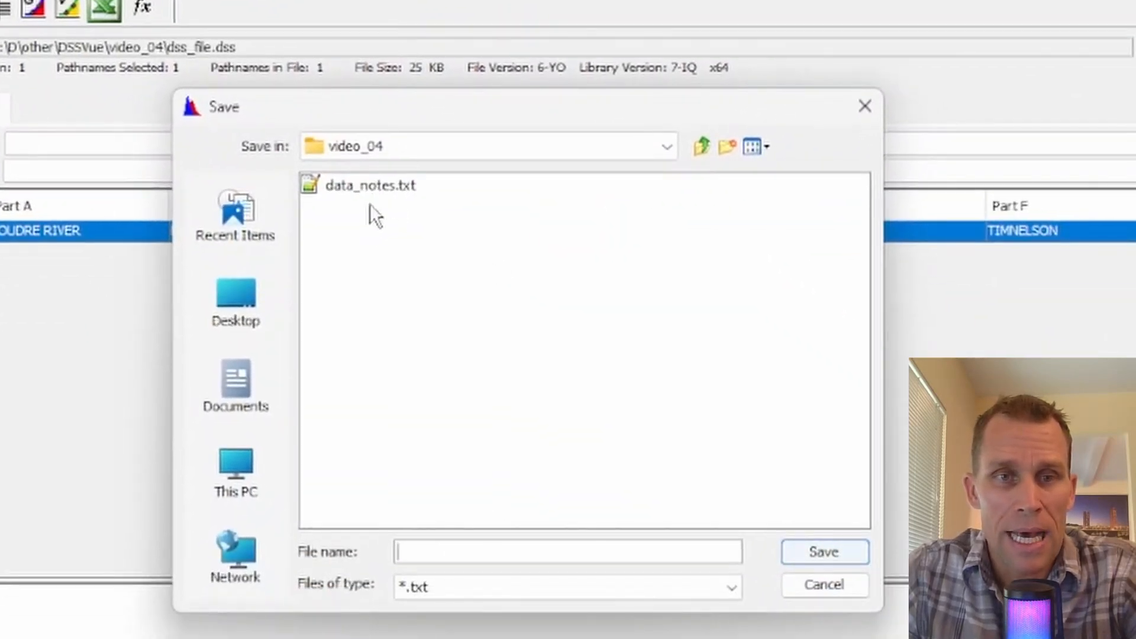
pyautogui.write('data_notes_revise')
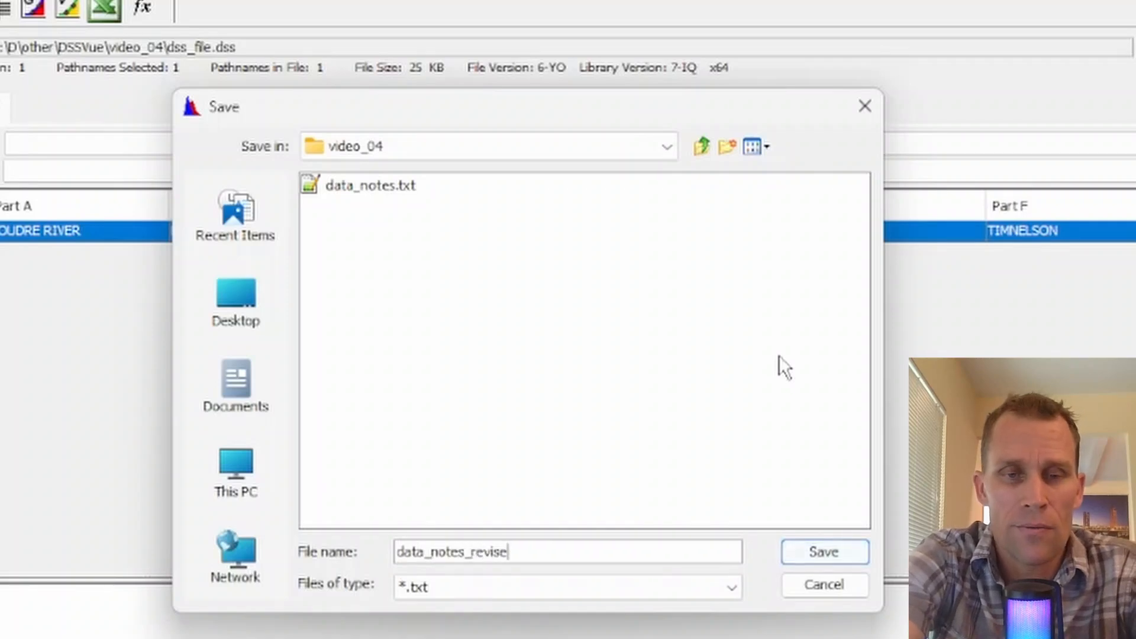
pyautogui.press('BackSpace')
pyautogui.press('BackSpace')
pyautogui.press('BackSpace')
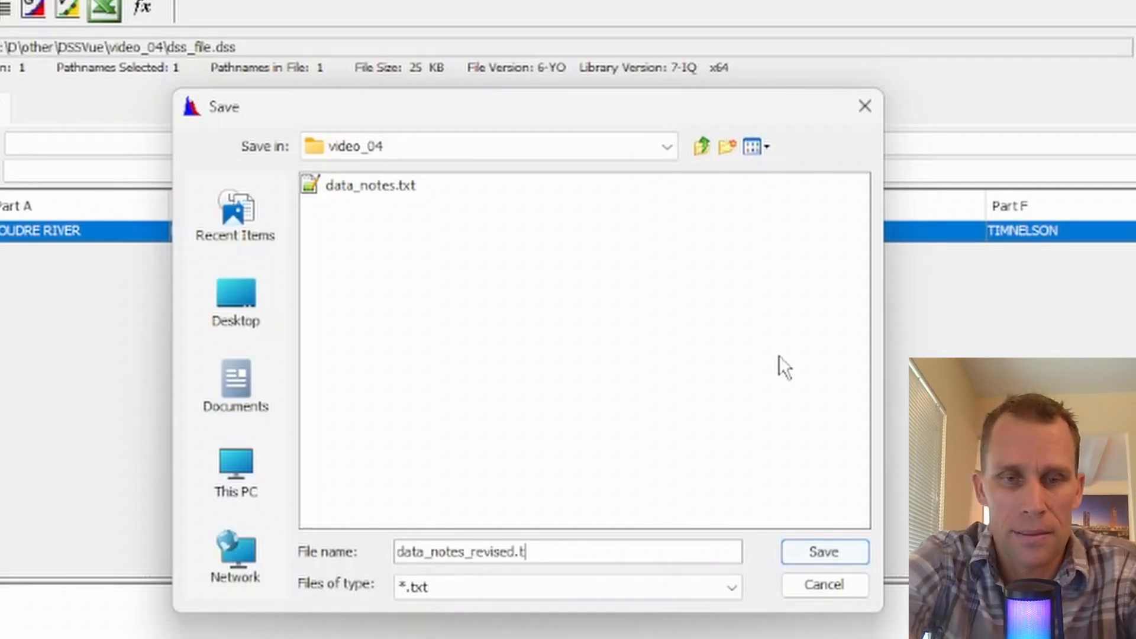
pyautogui.write('xt')
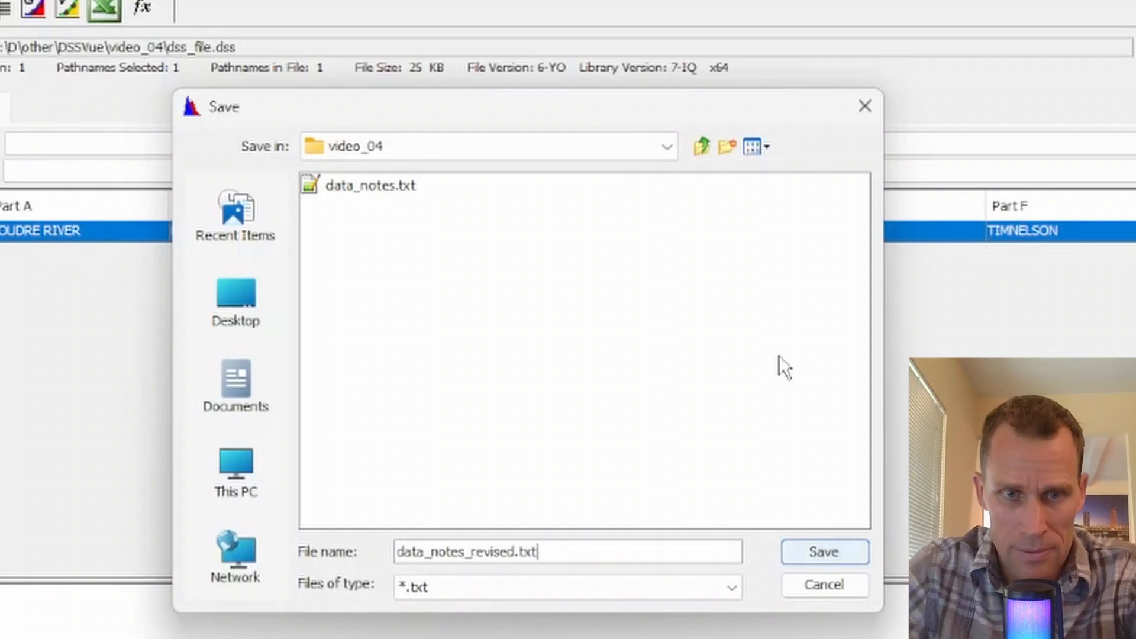
pyautogui.click(822, 552)
pyautogui.click(526, 394)
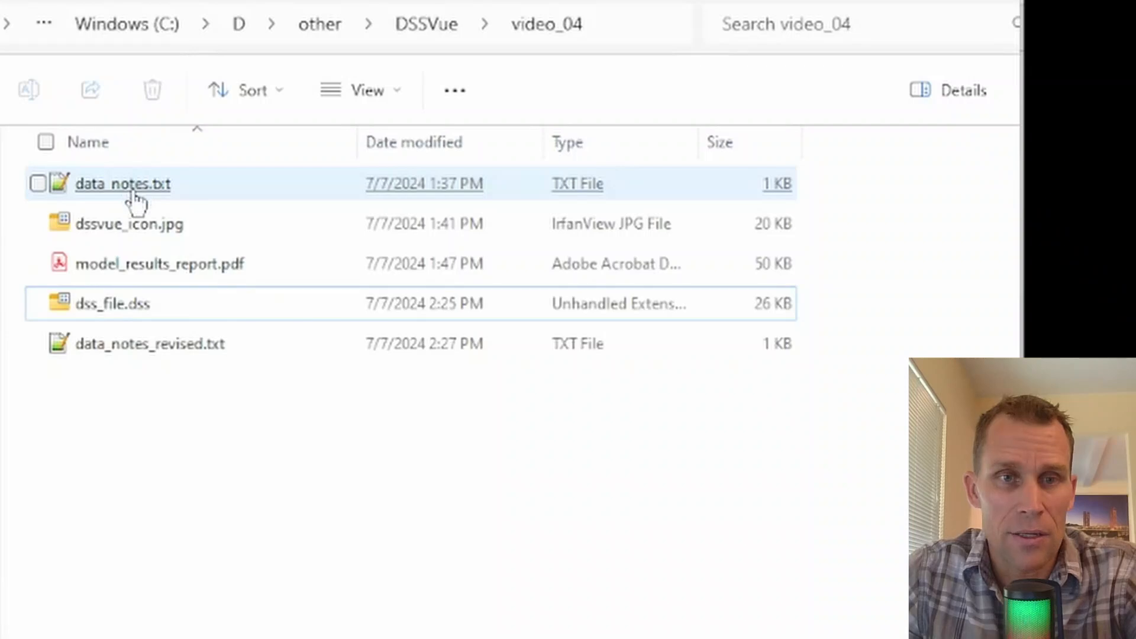
# - Open data_notes_revised.txt from the video_04 folder in File Explorer to check the exported text
pyautogui.doubleClick(144, 355)
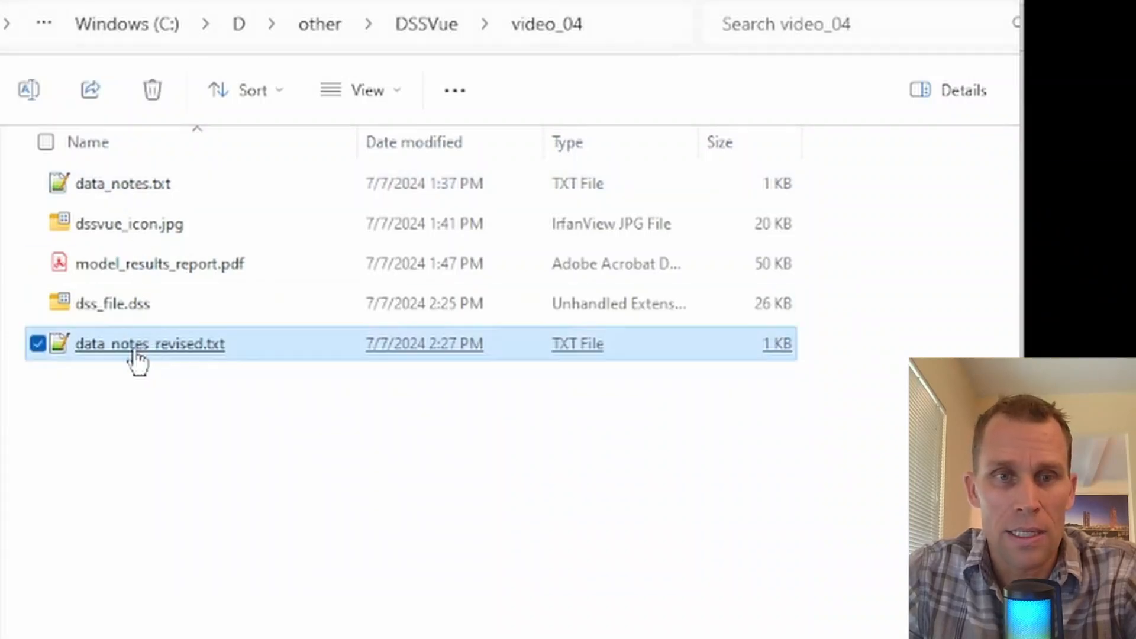
pyautogui.moveTo(1135, 162); pyautogui.dragTo(408, 2)
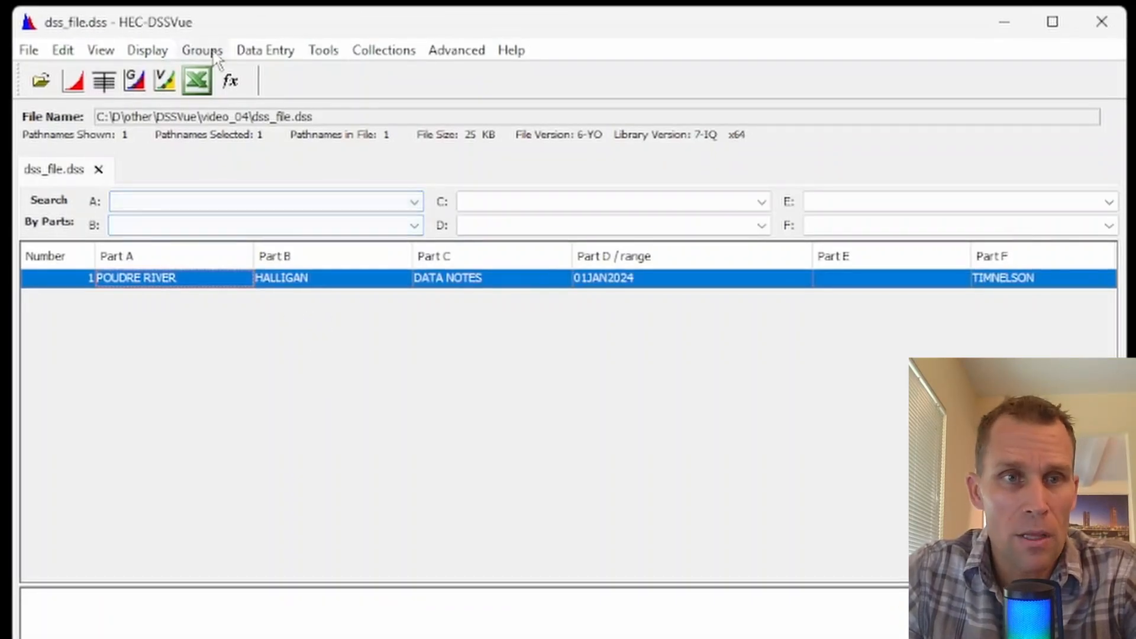
# - Import the image dssvue_icon.jpg from the video_04 folder into the DSS file, keeping the default pathname parts
pyautogui.click(275, 51)
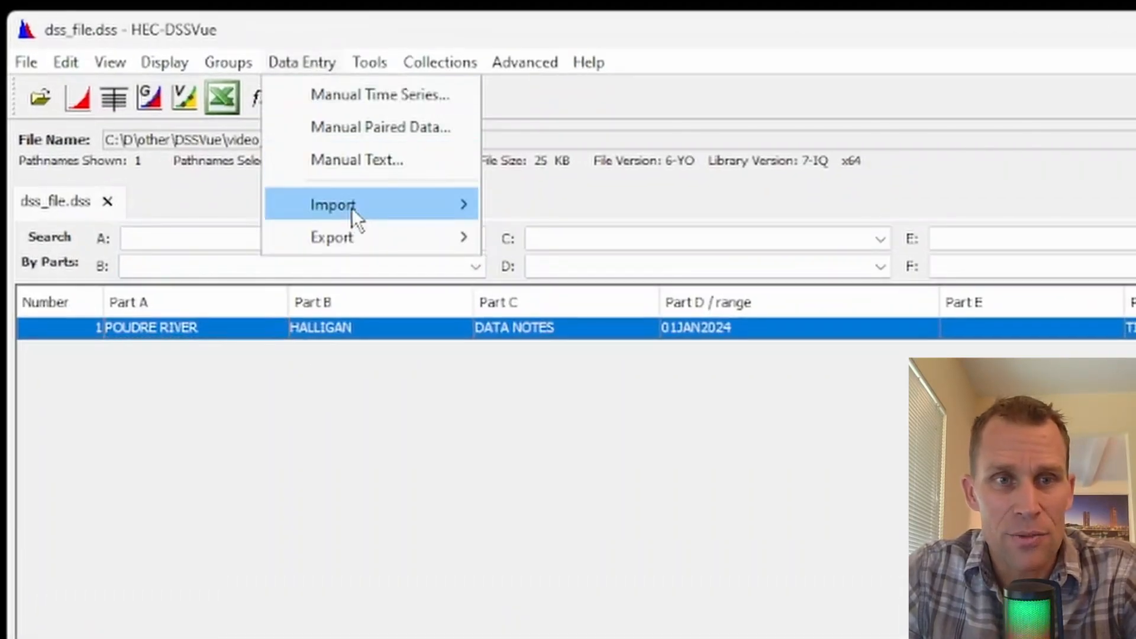
pyautogui.moveTo(355, 205)
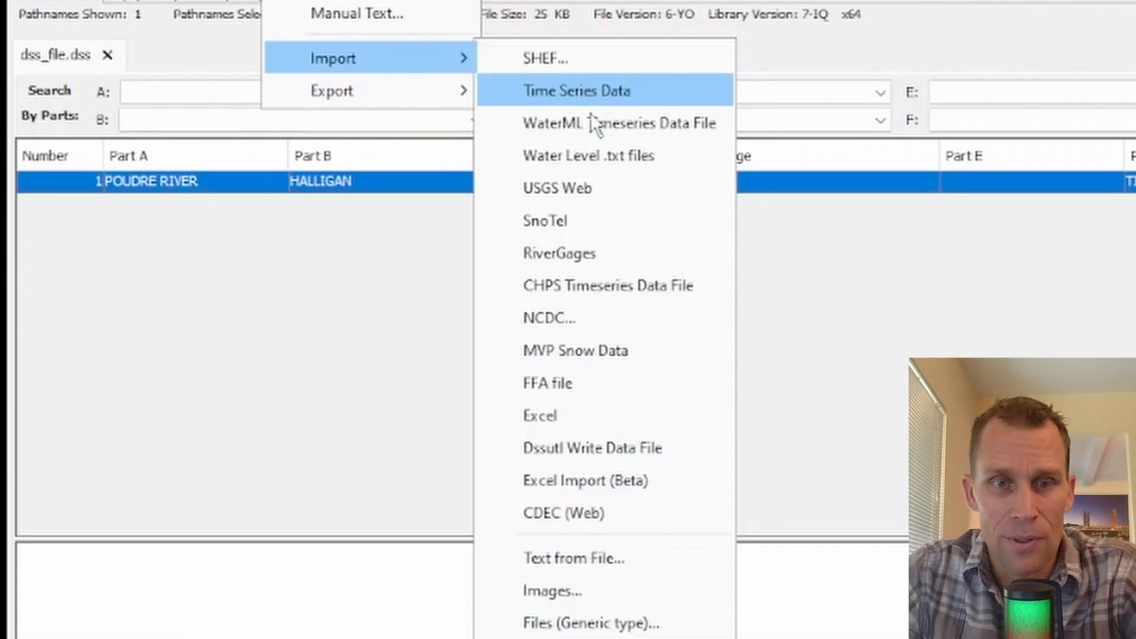
pyautogui.click(615, 580)
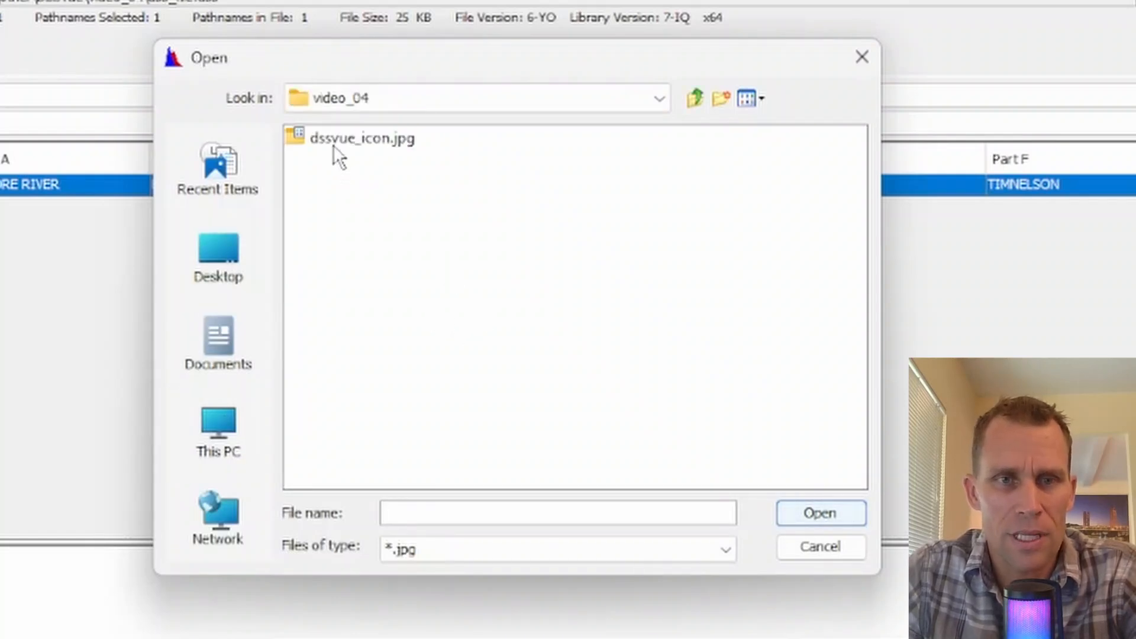
pyautogui.click(371, 139)
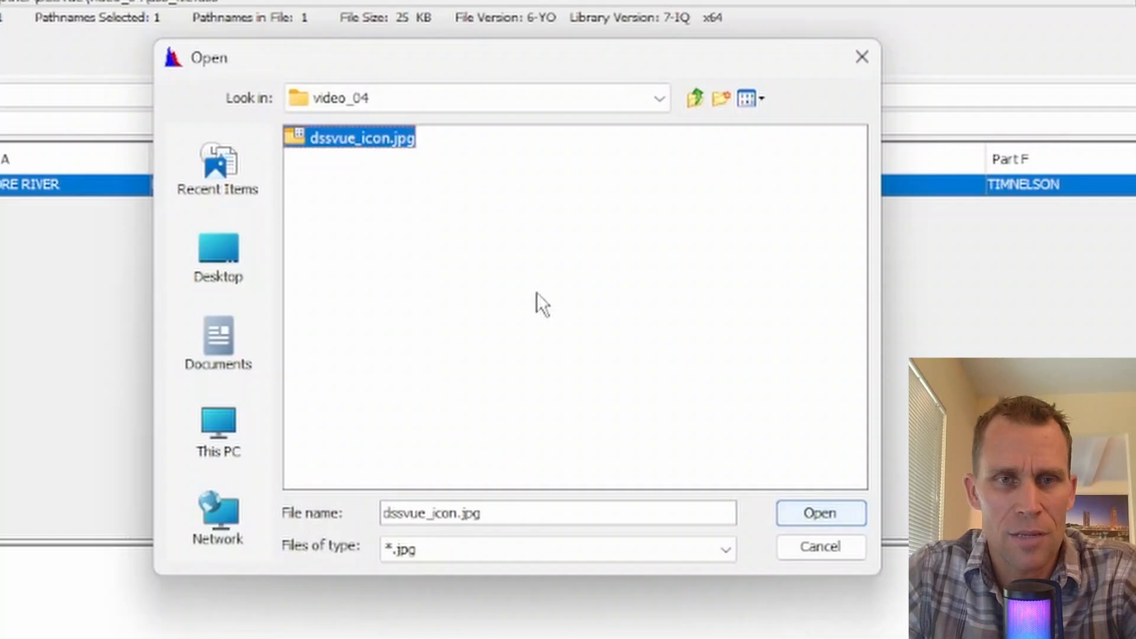
pyautogui.click(812, 510)
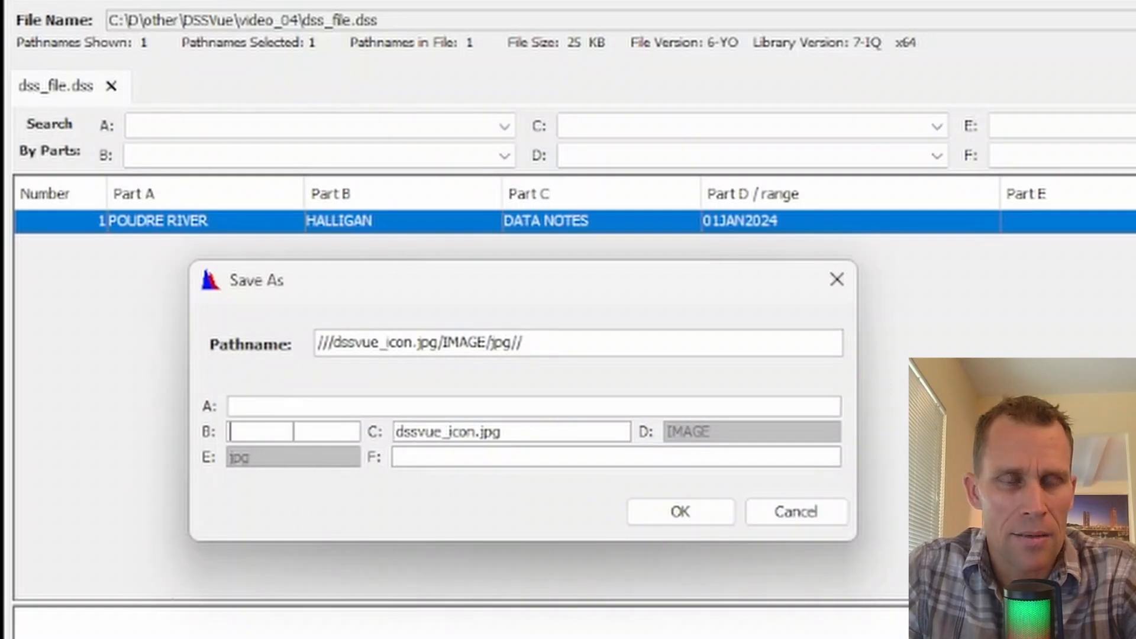
pyautogui.click(602, 457)
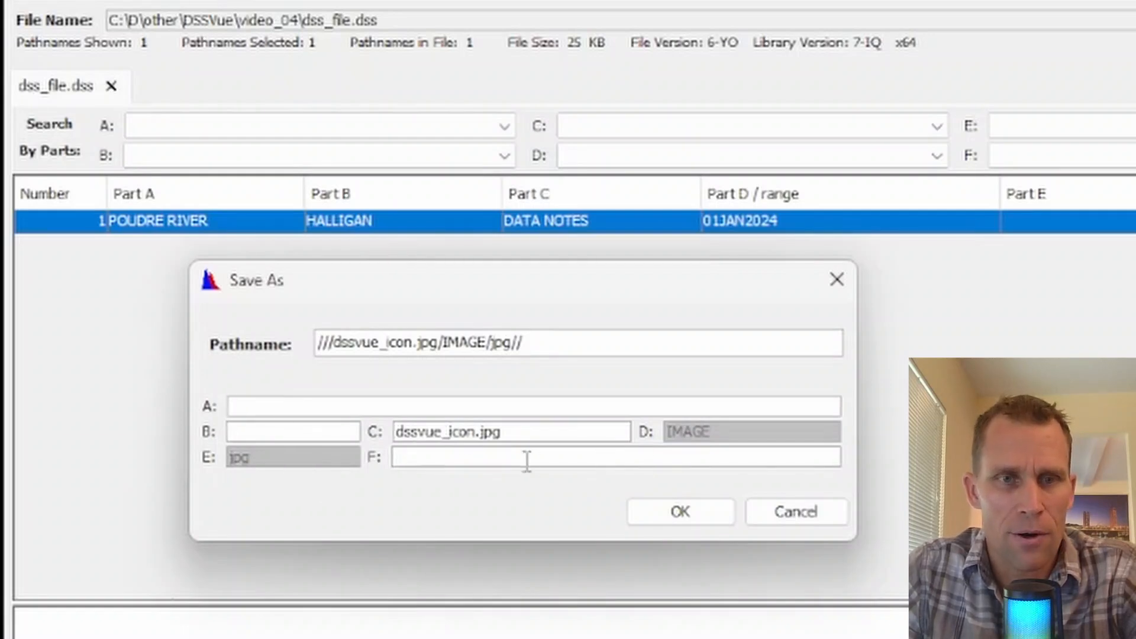
pyautogui.click(675, 512)
pyautogui.click(694, 396)
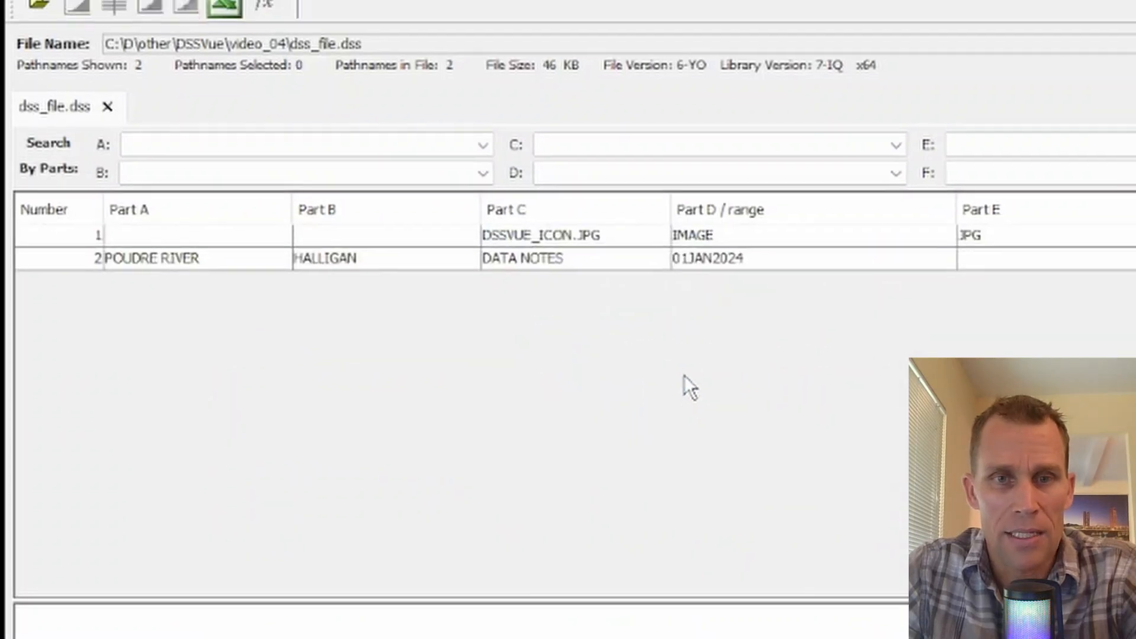
# - View the DSSVUE_ICON.JPG record in both plot and tabular display, closing the image window each time
pyautogui.click(548, 237)
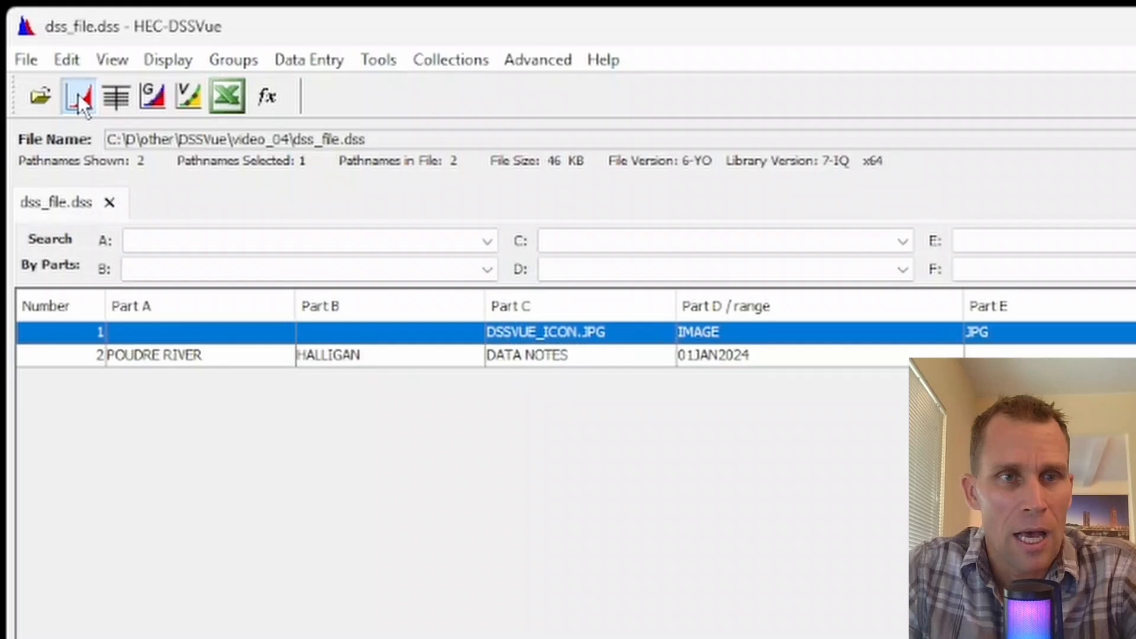
pyautogui.click(78, 94)
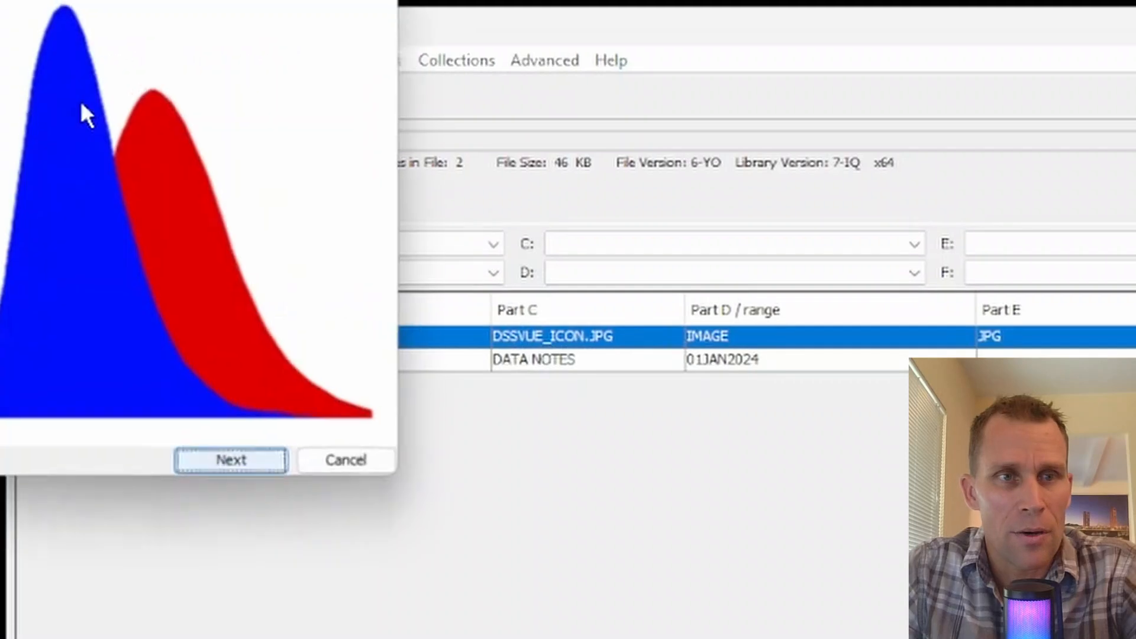
pyautogui.moveTo(91, 7); pyautogui.dragTo(488, 179)
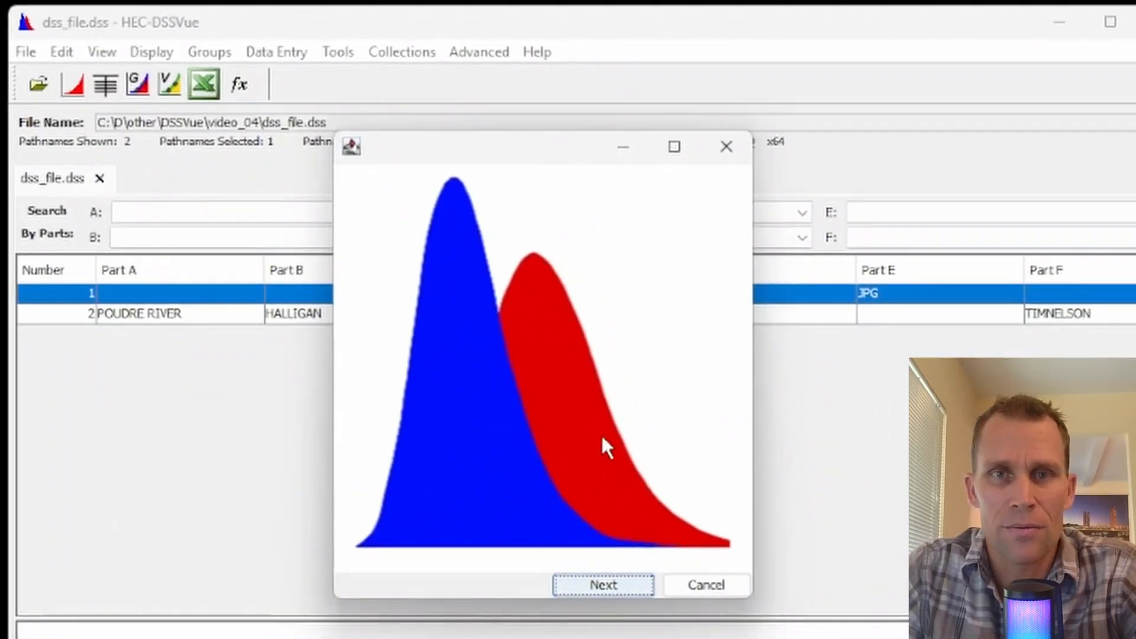
pyautogui.click(727, 149)
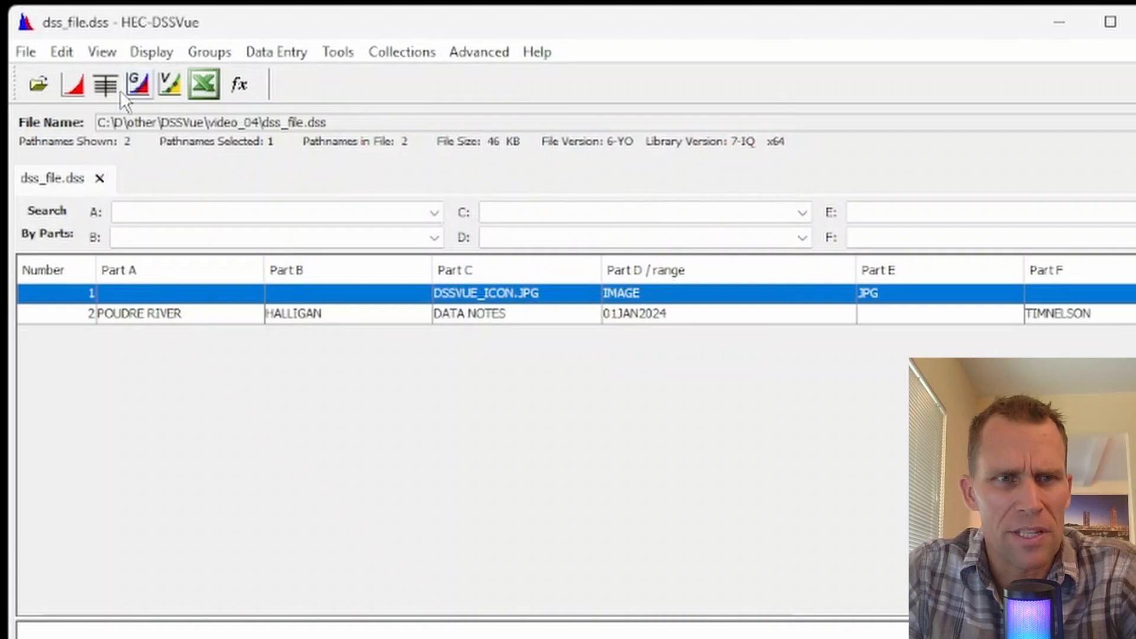
pyautogui.click(137, 84)
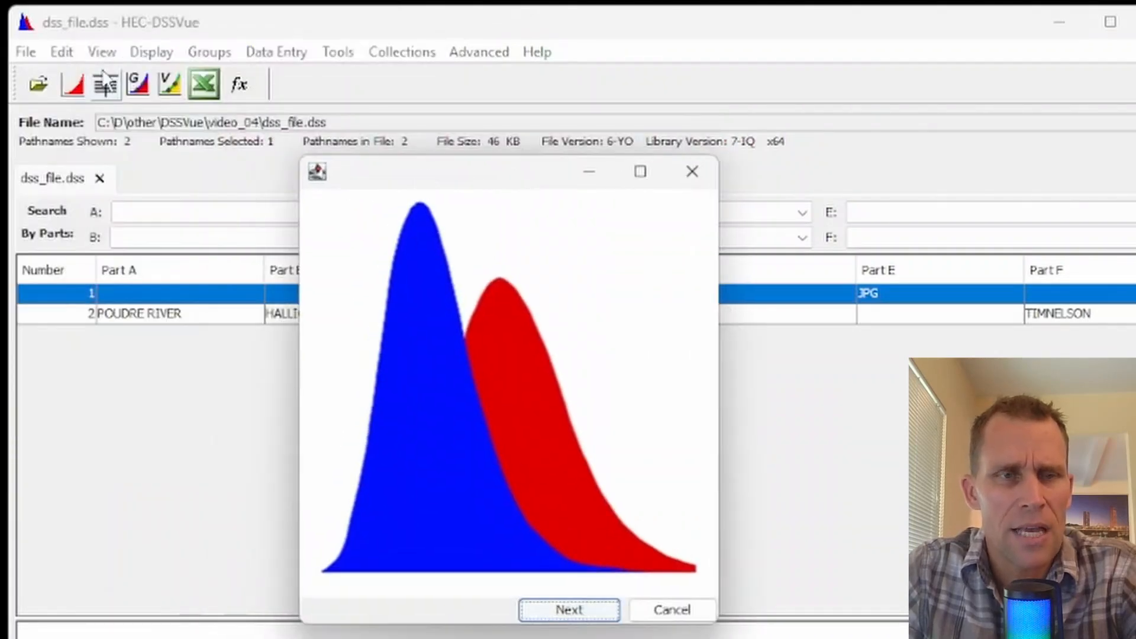
pyautogui.click(691, 171)
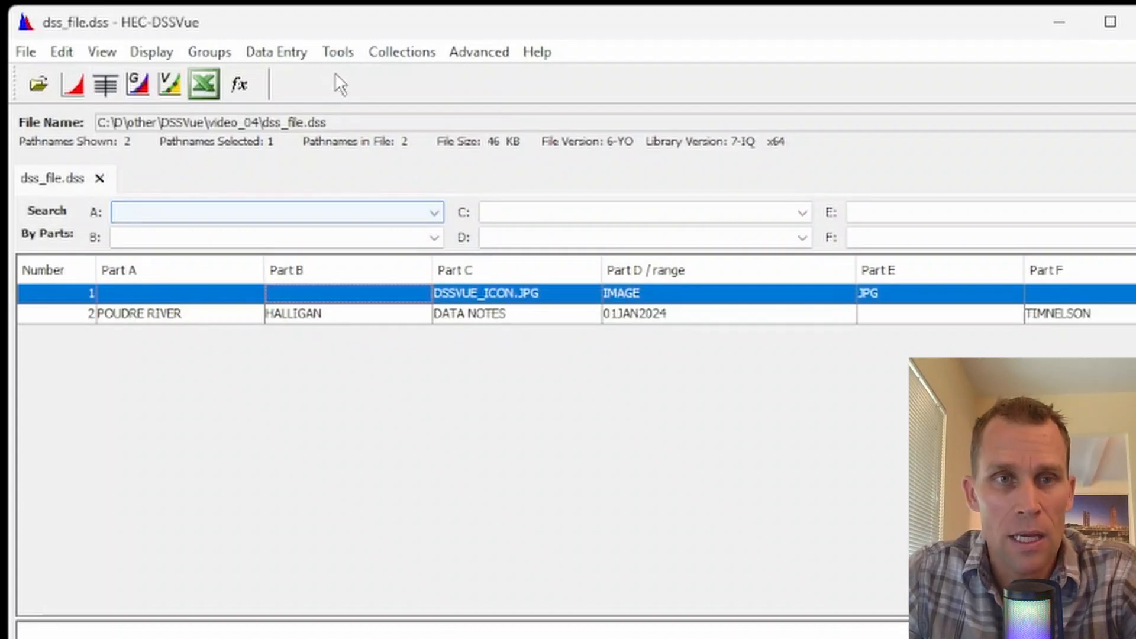
# - Export the DSSVUE_ICON.JPG record to a file in the Desktop folder and open the exported image to check it
pyautogui.click(303, 55)
pyautogui.moveTo(336, 51)
pyautogui.moveTo(288, 54)
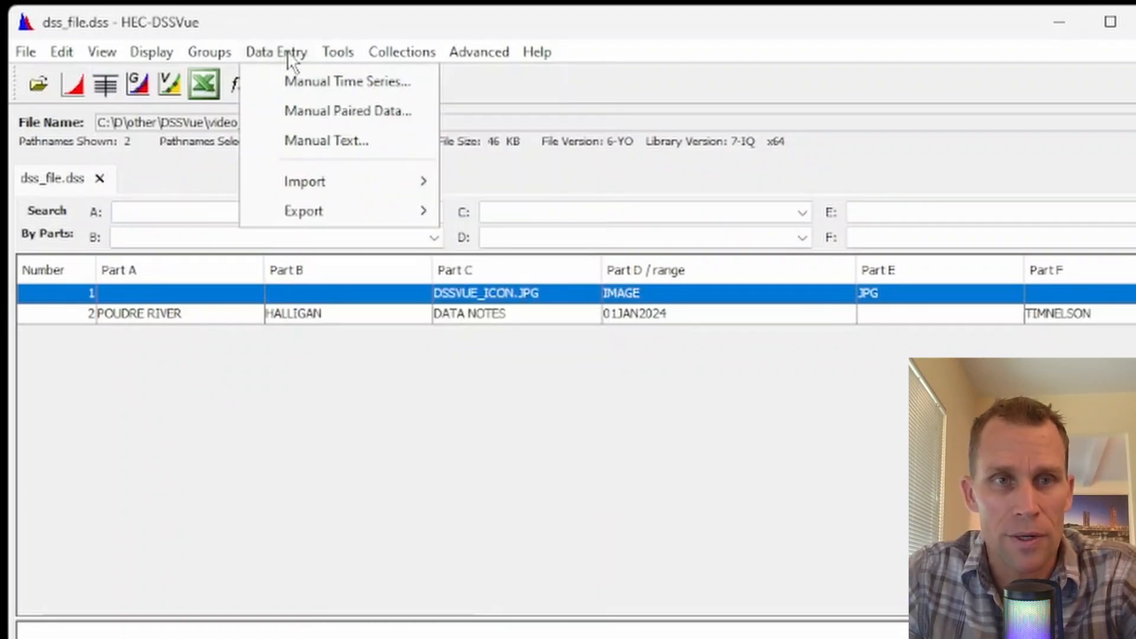
pyautogui.moveTo(346, 211)
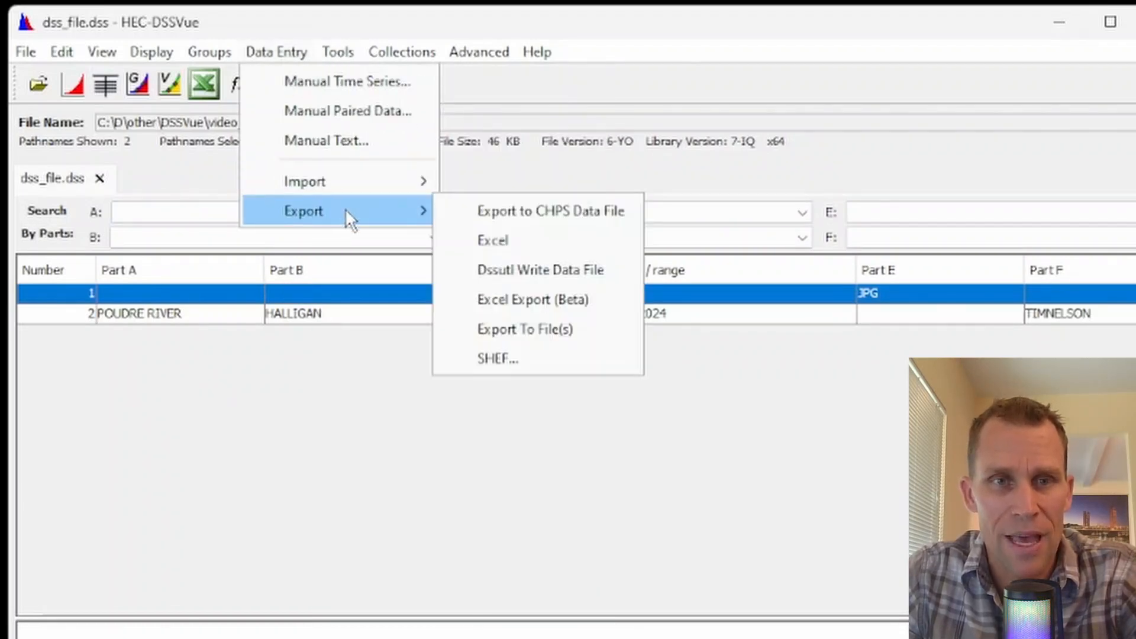
pyautogui.click(571, 331)
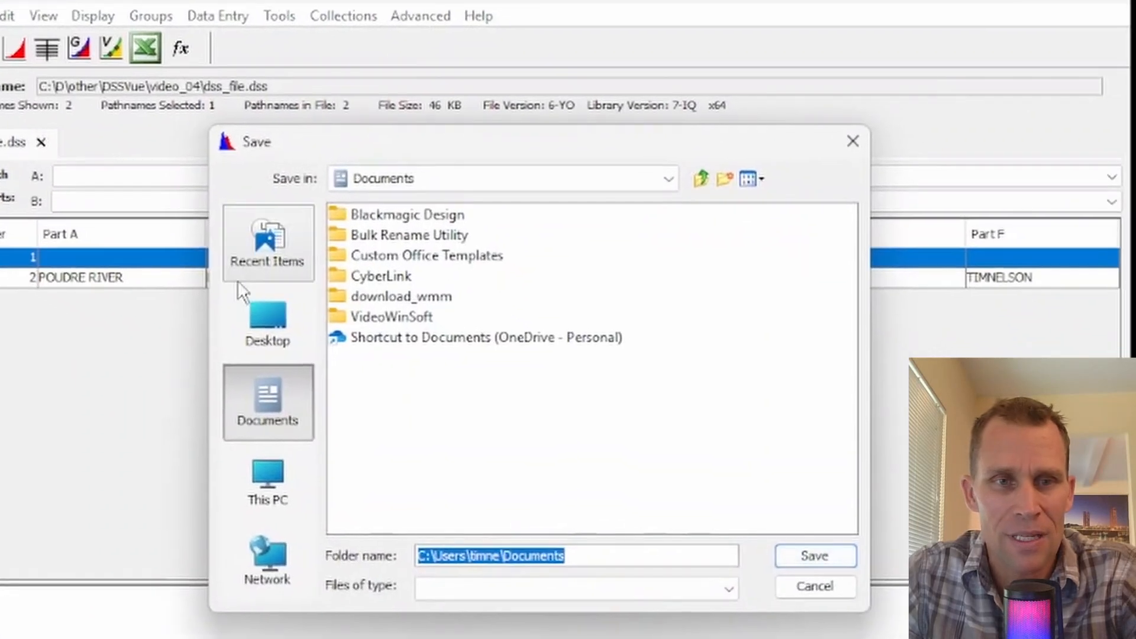
pyautogui.click(264, 310)
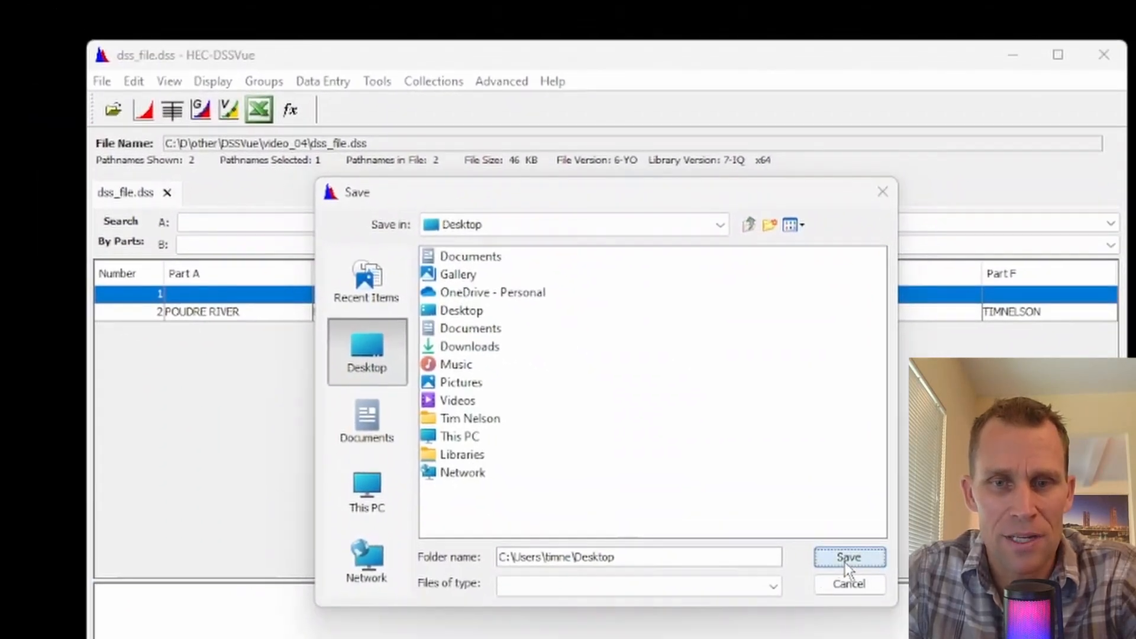
pyautogui.click(849, 558)
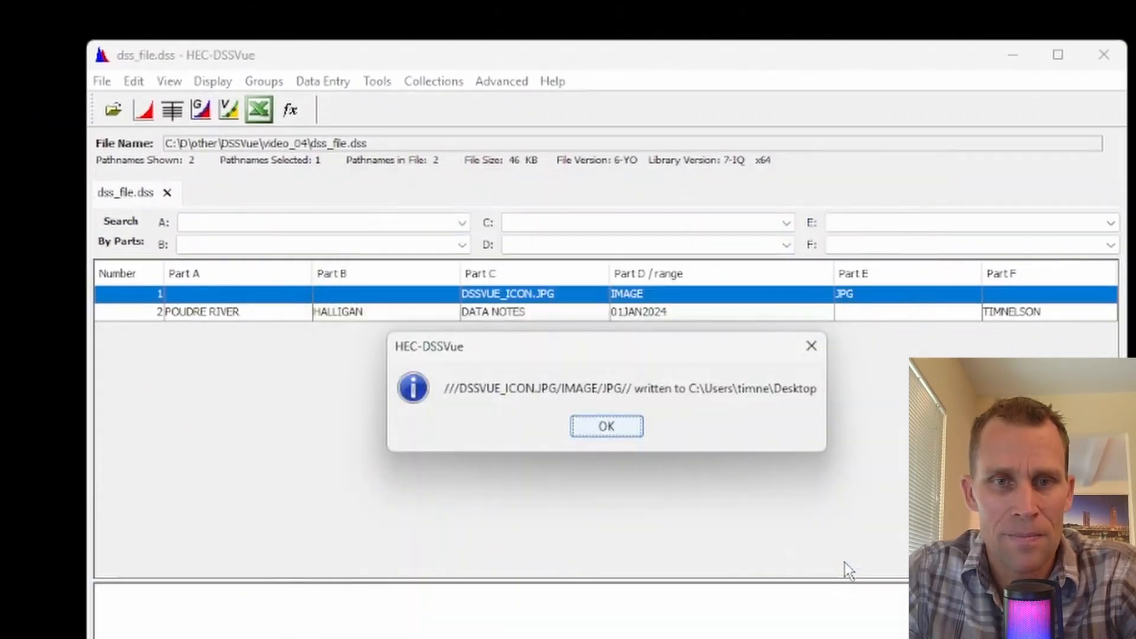
pyautogui.click(602, 426)
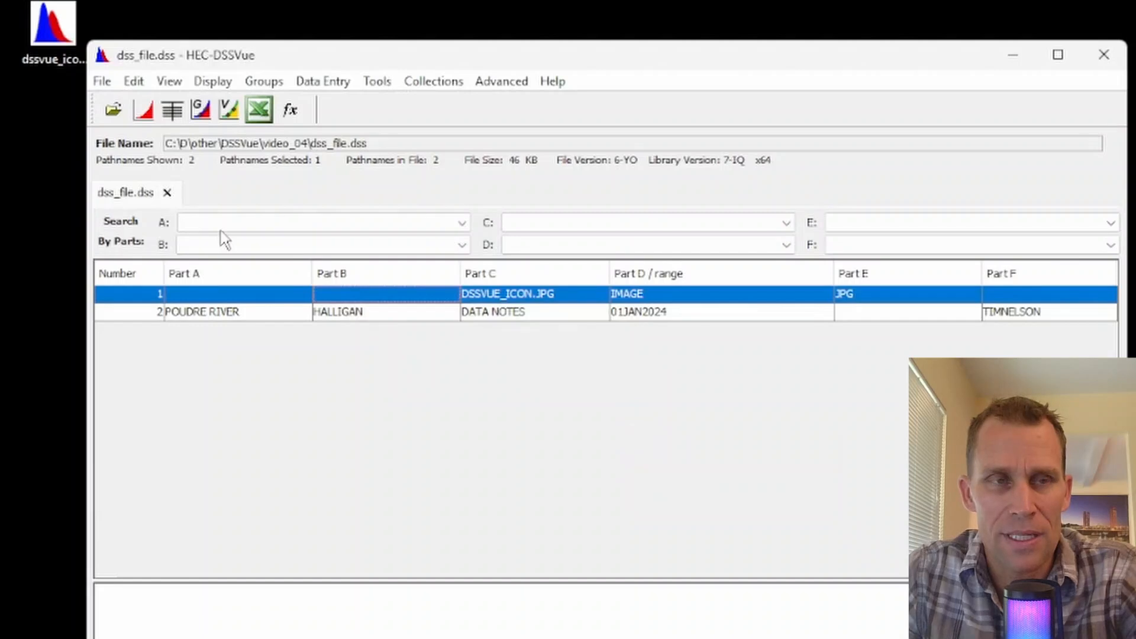
pyautogui.click(54, 37)
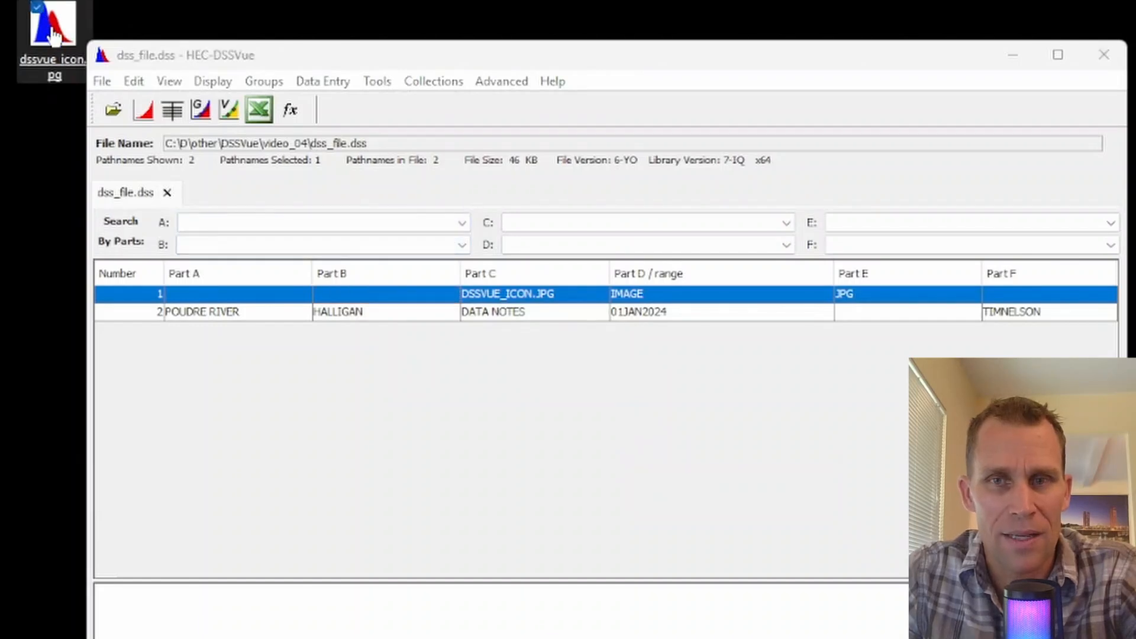
pyautogui.doubleClick(53, 37)
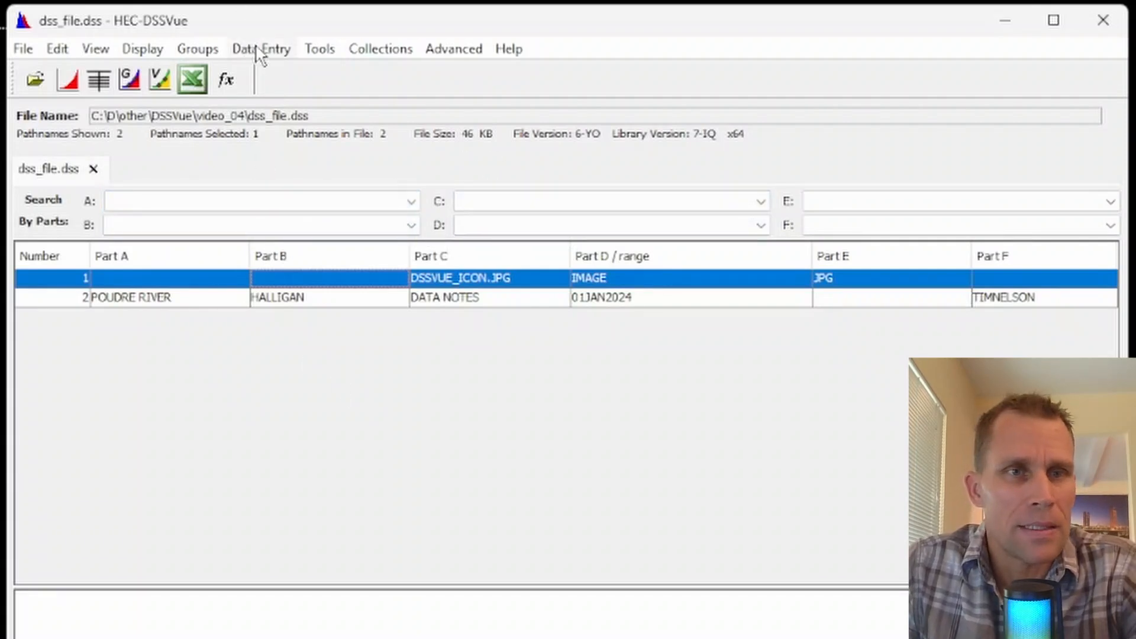
# - Choose model_results_report.pdf from the video_04 folder for import as a generic file
pyautogui.click(278, 52)
pyautogui.moveTo(376, 198)
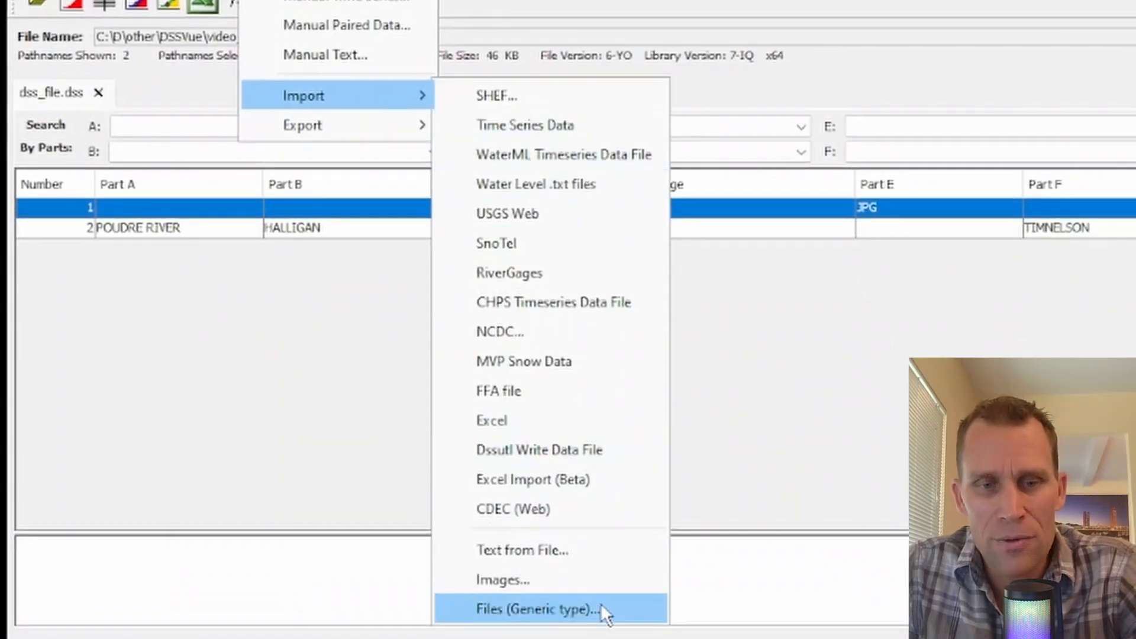
pyautogui.click(596, 607)
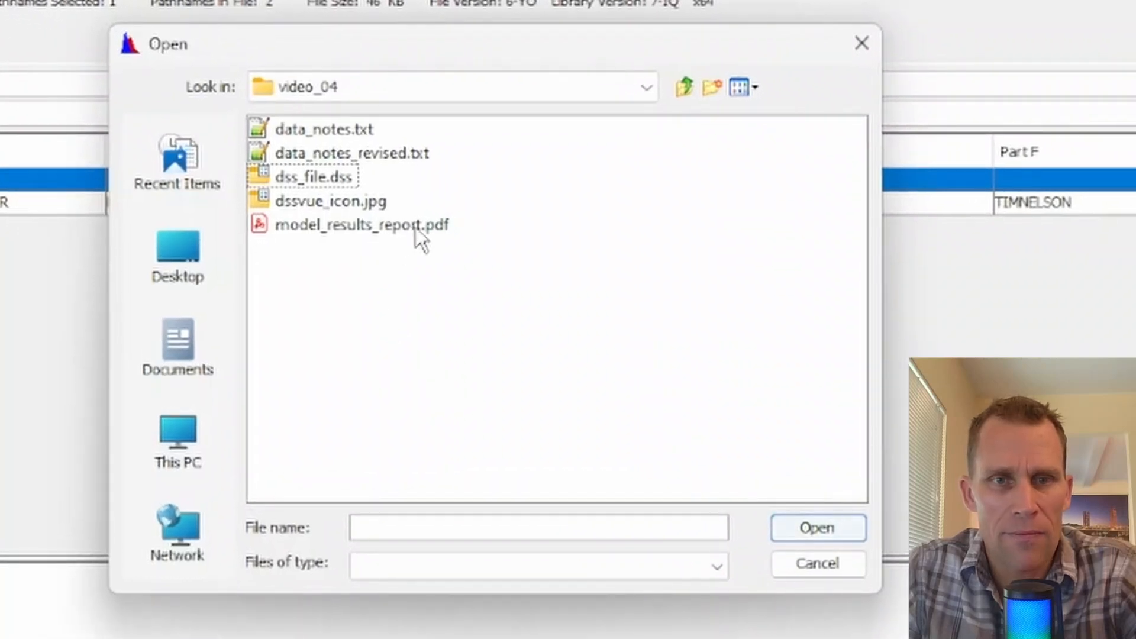
pyautogui.click(364, 229)
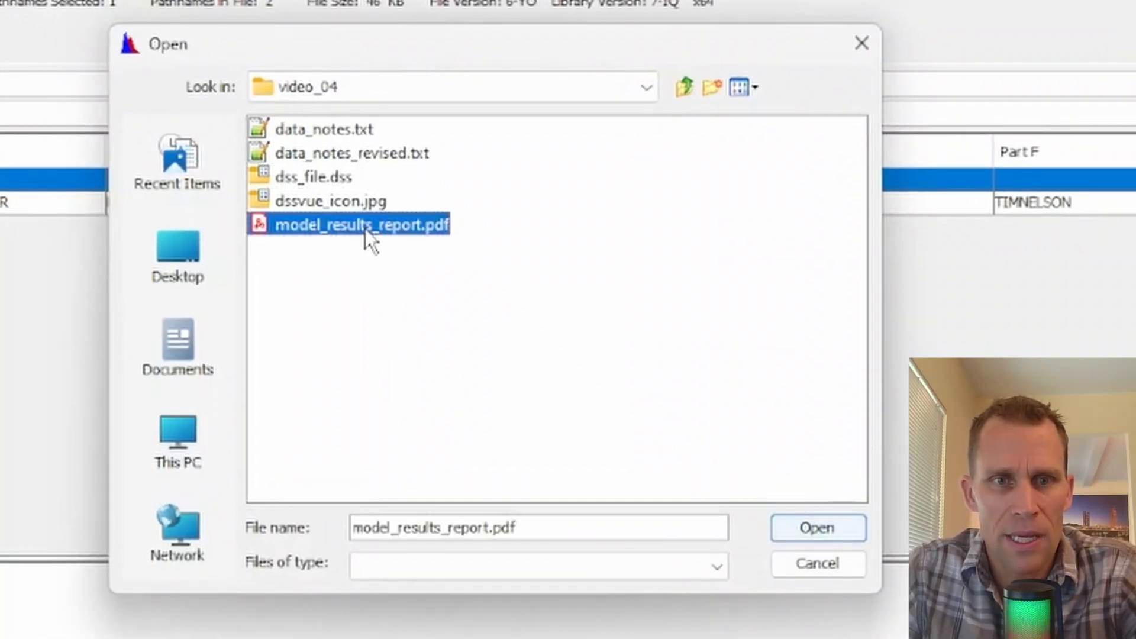
pyautogui.click(815, 527)
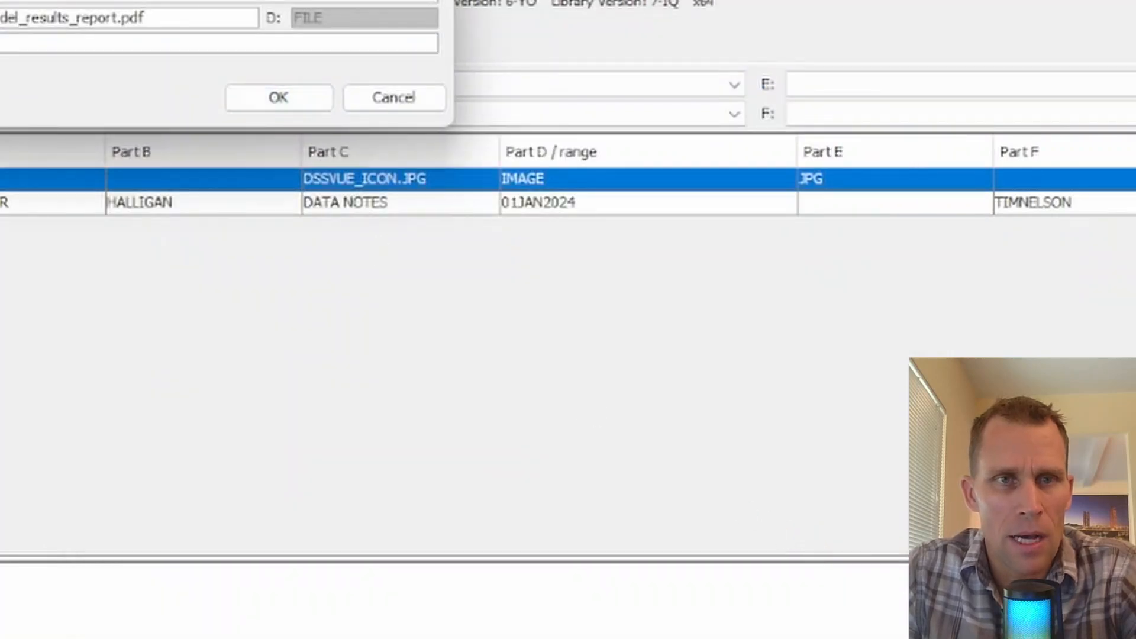
pyautogui.moveTo(196, 0); pyautogui.dragTo(482, 257)
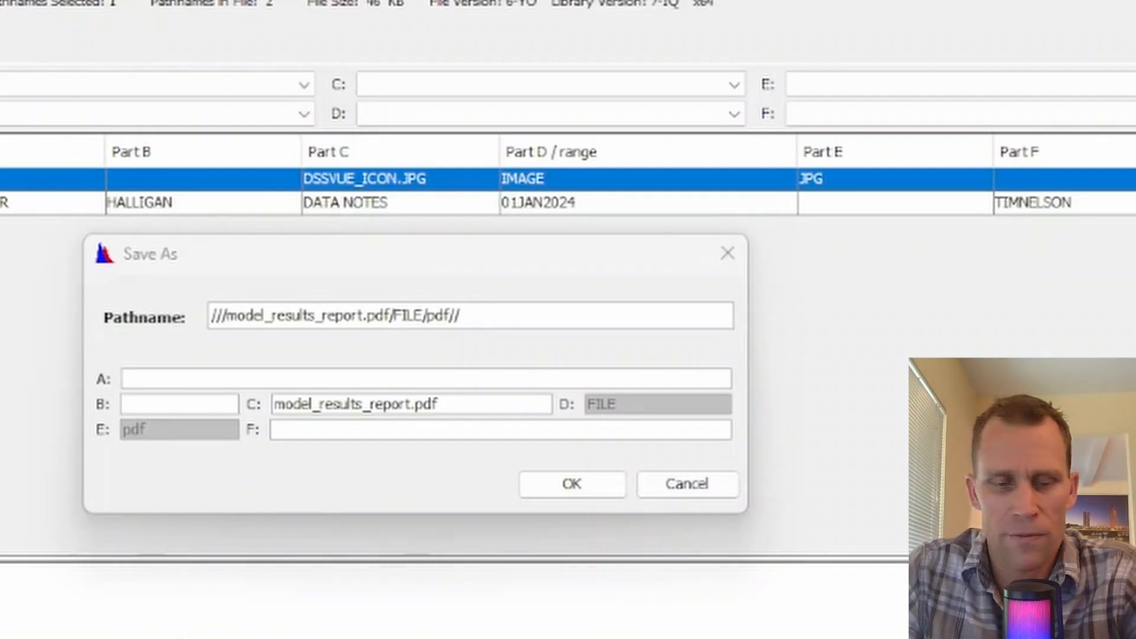
# - Store the PDF record with part A "American River", part B "Howe Avenue" and the person's full name as part F
pyautogui.click(289, 379)
pyautogui.write('American River')
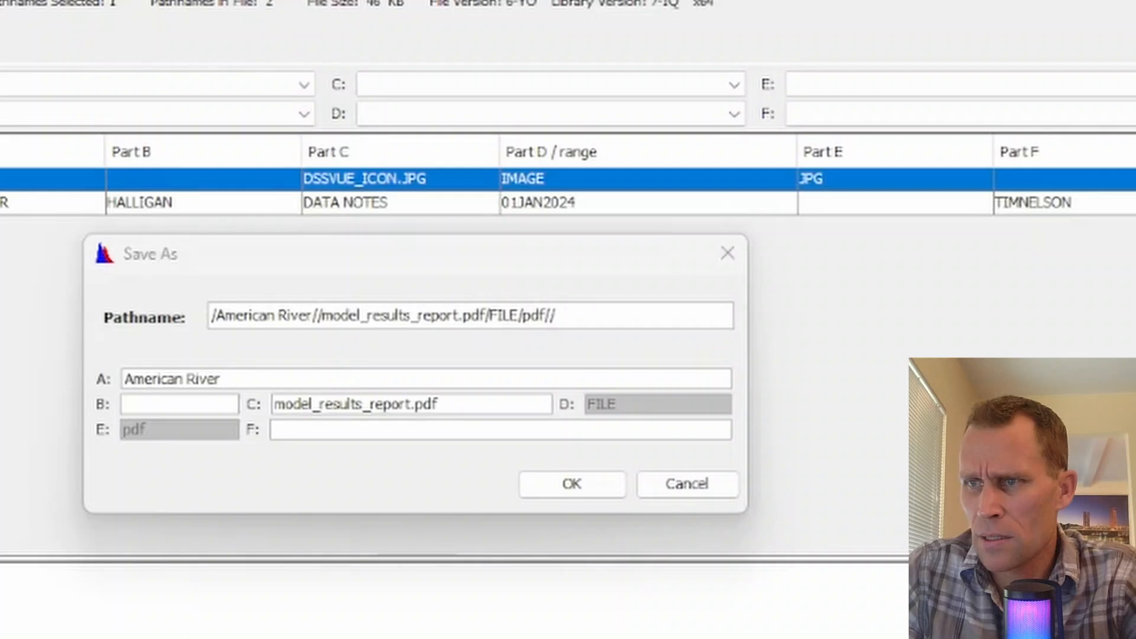
pyautogui.click(184, 402)
pyautogui.write('Howe Avenue')
pyautogui.click(295, 435)
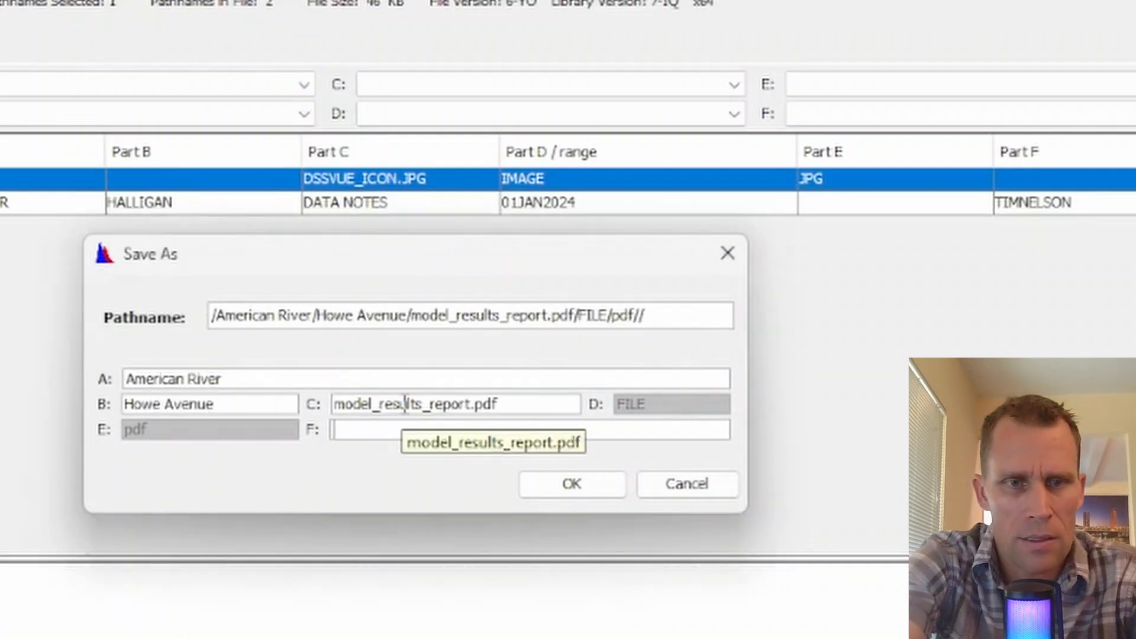
pyautogui.write('Tim Nelson')
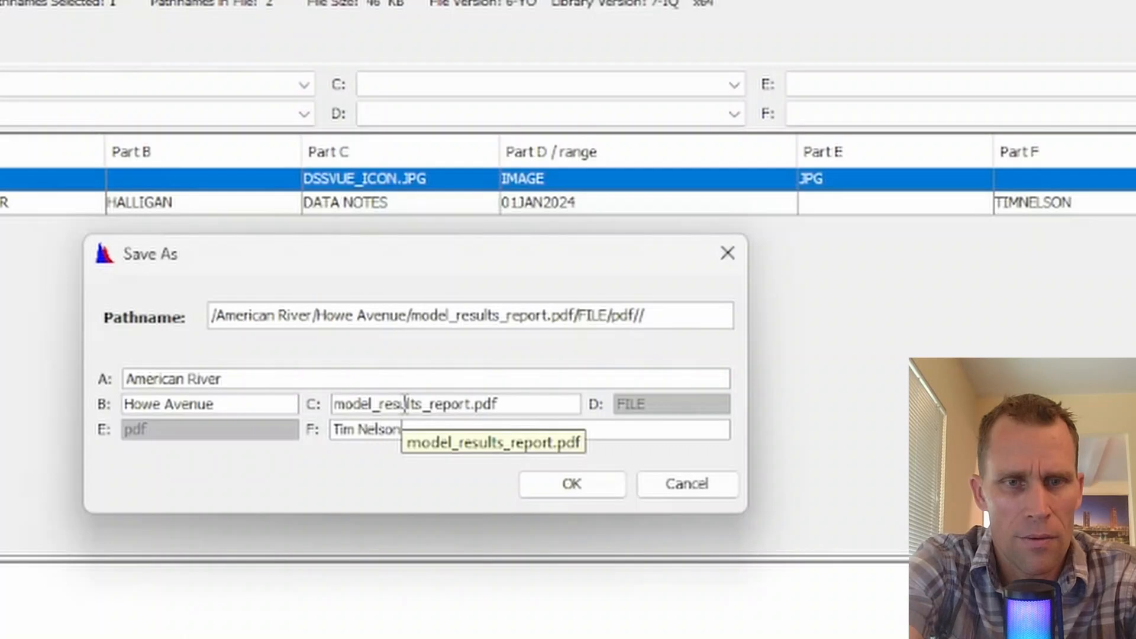
pyautogui.click(545, 489)
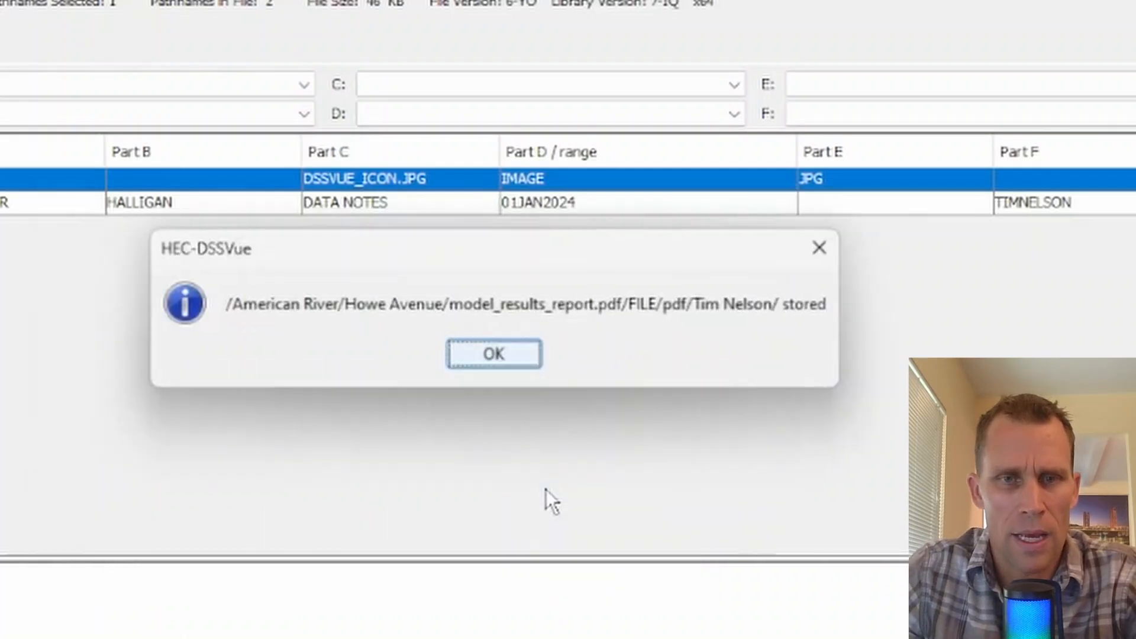
pyautogui.click(495, 355)
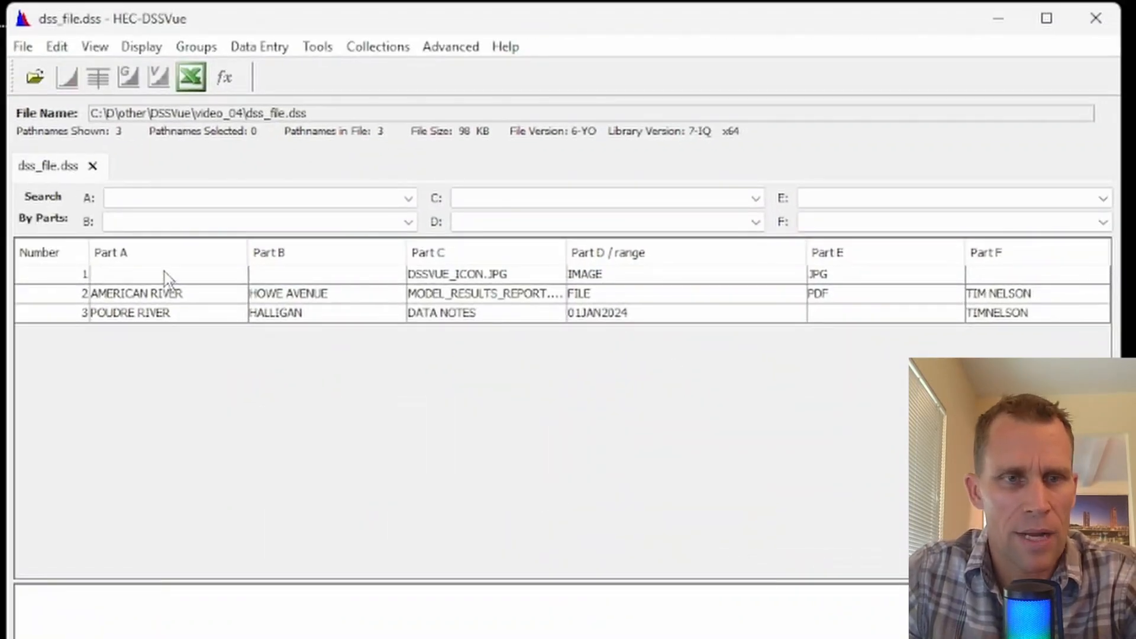
# - Export the MODEL_RESULTS_REPORT.PDF record to a file in the Desktop folder
pyautogui.click(169, 294)
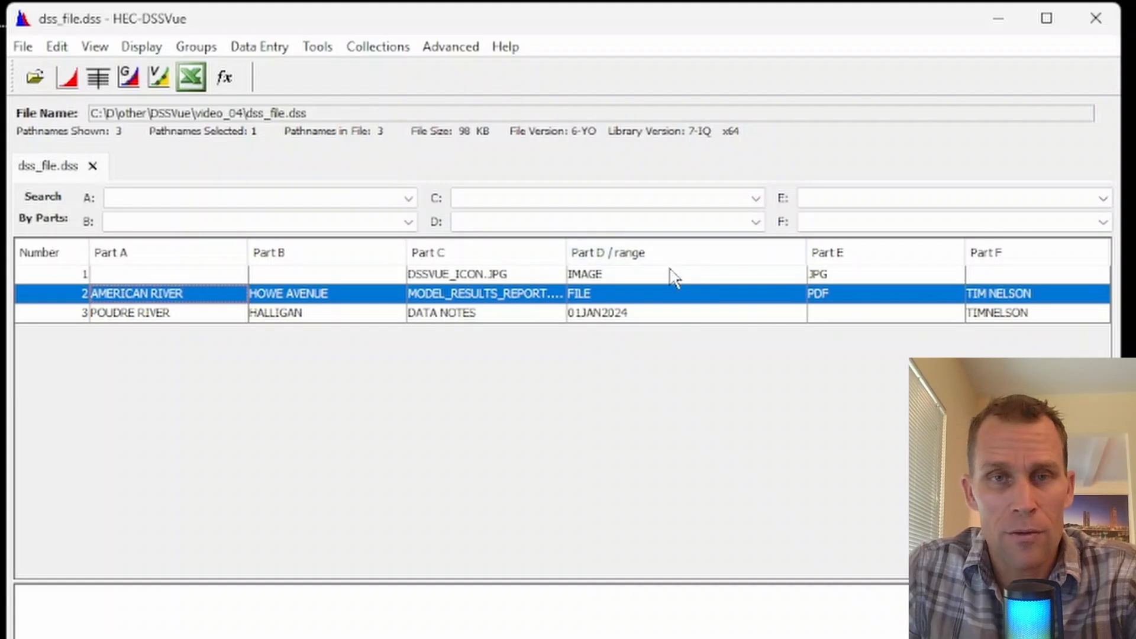
pyautogui.click(353, 298)
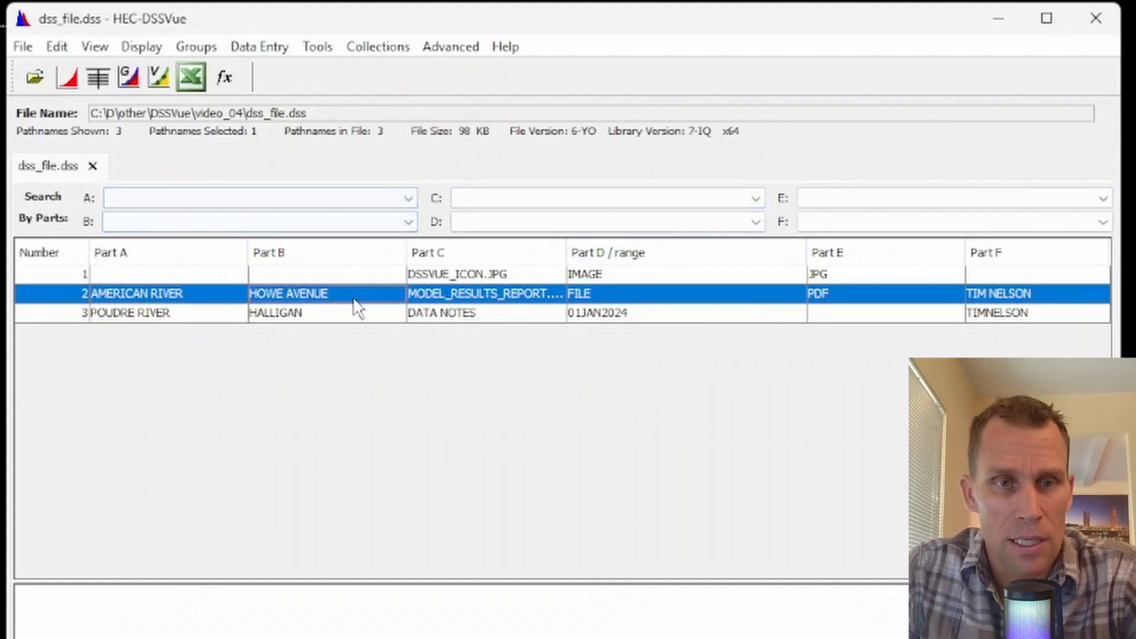
pyautogui.click(263, 49)
pyautogui.moveTo(316, 196)
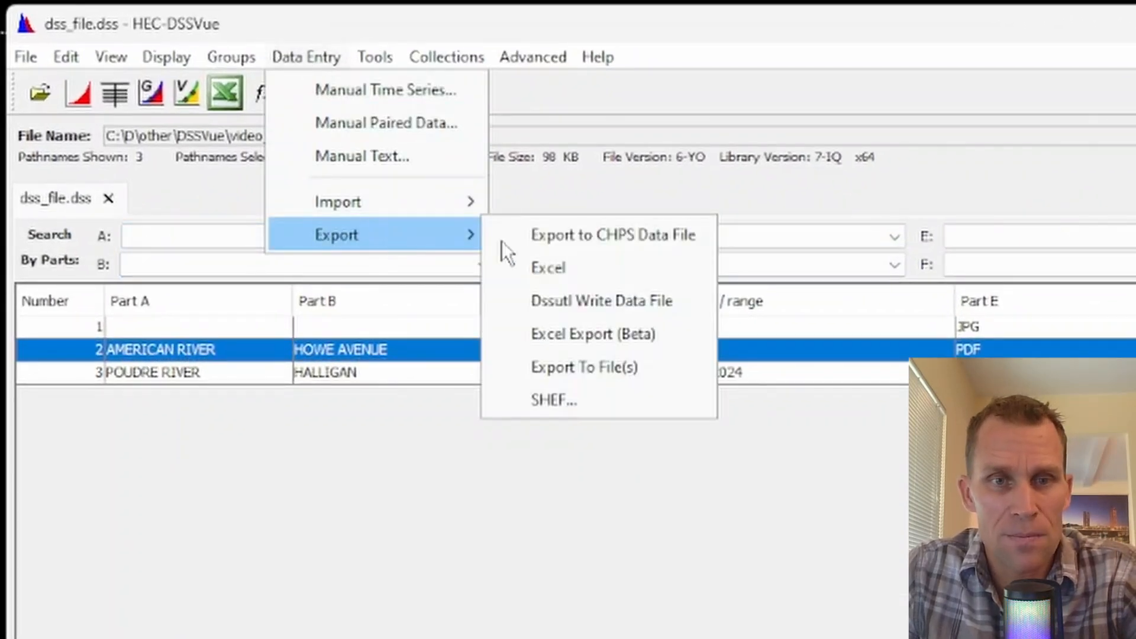
pyautogui.click(624, 368)
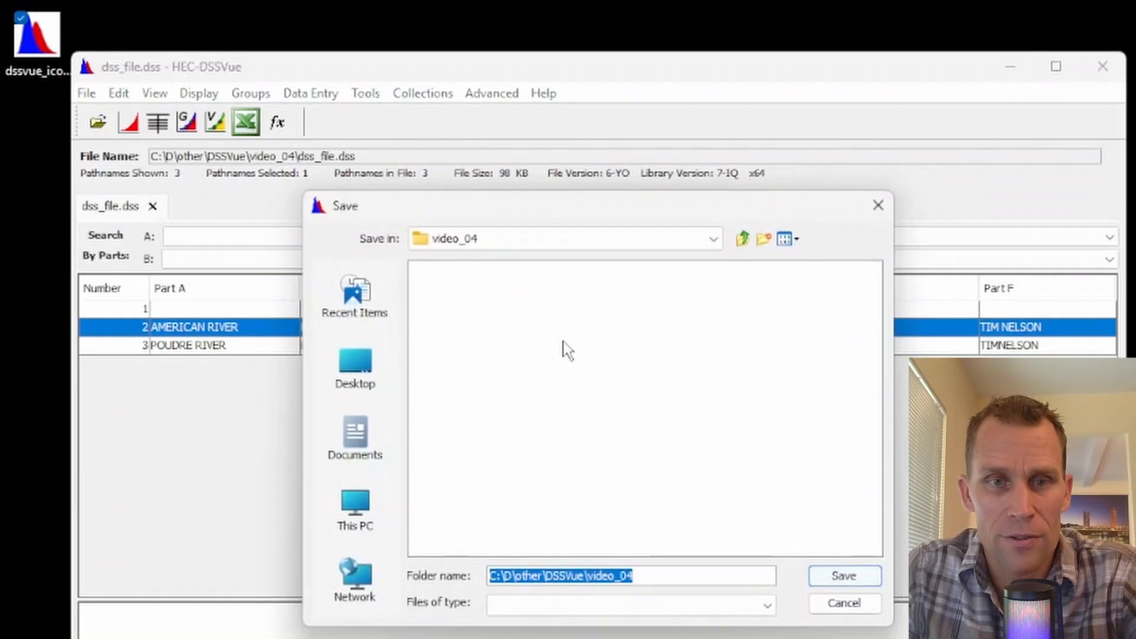
pyautogui.click(355, 366)
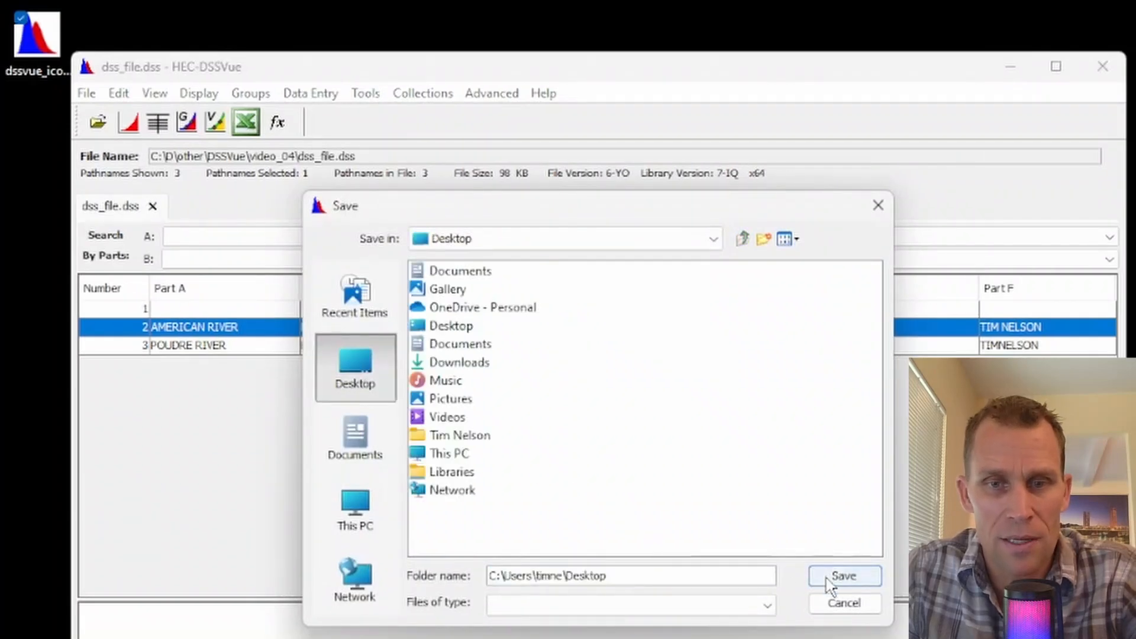
pyautogui.click(844, 576)
pyautogui.click(596, 442)
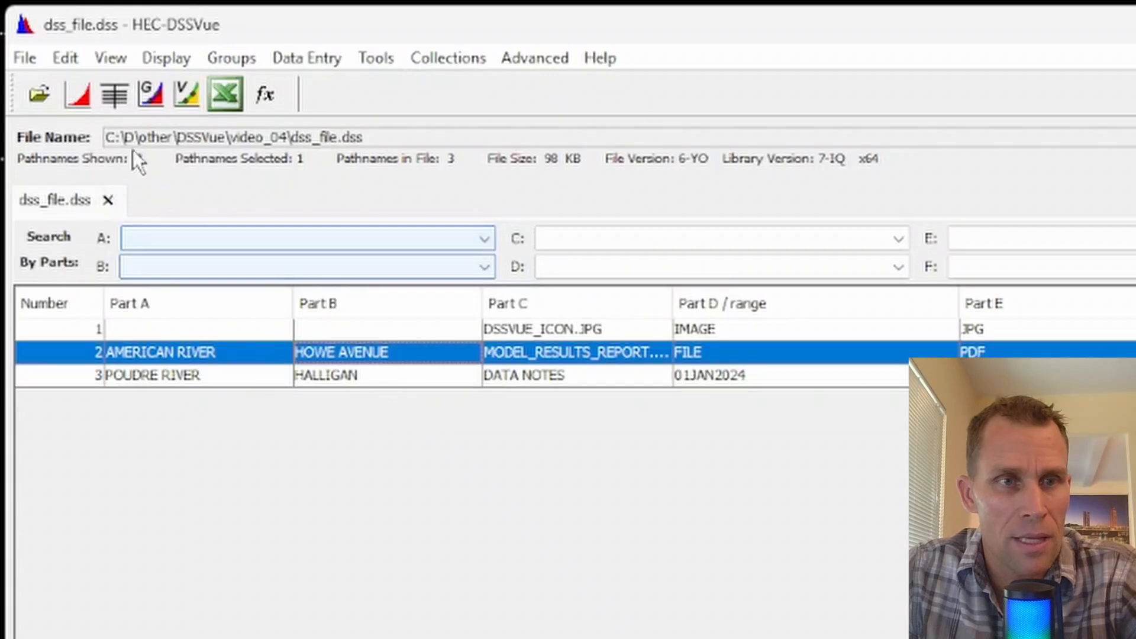
# - Plot the MODEL_RESULTS_REPORT.PDF record to view it in the PDF reader, hiding the tools pane and looking through the document
pyautogui.click(81, 100)
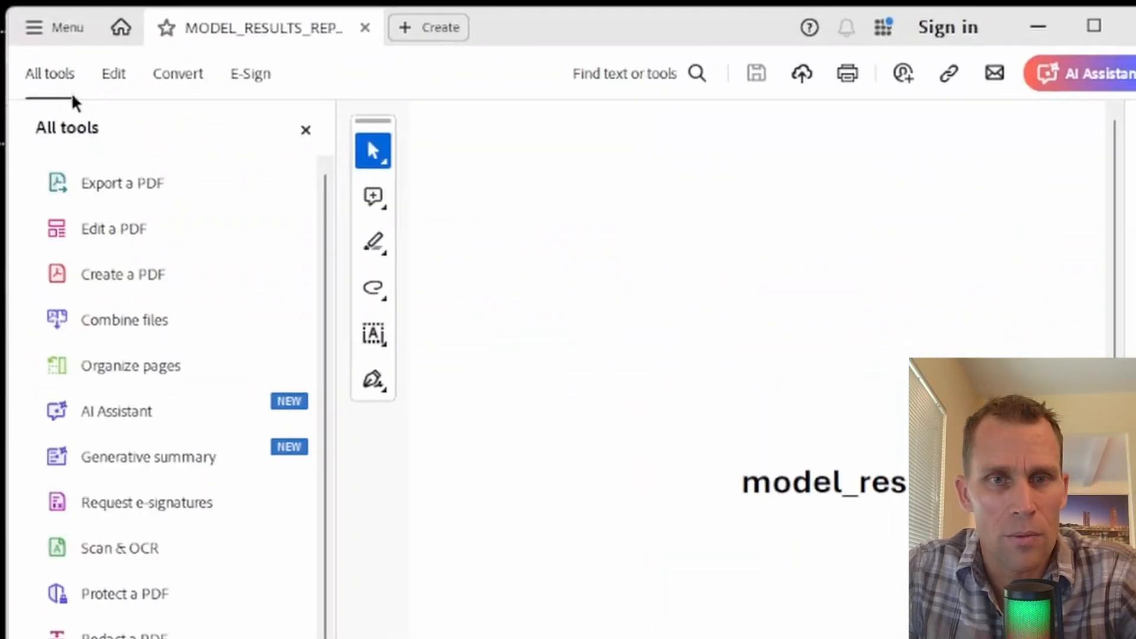
pyautogui.click(288, 123)
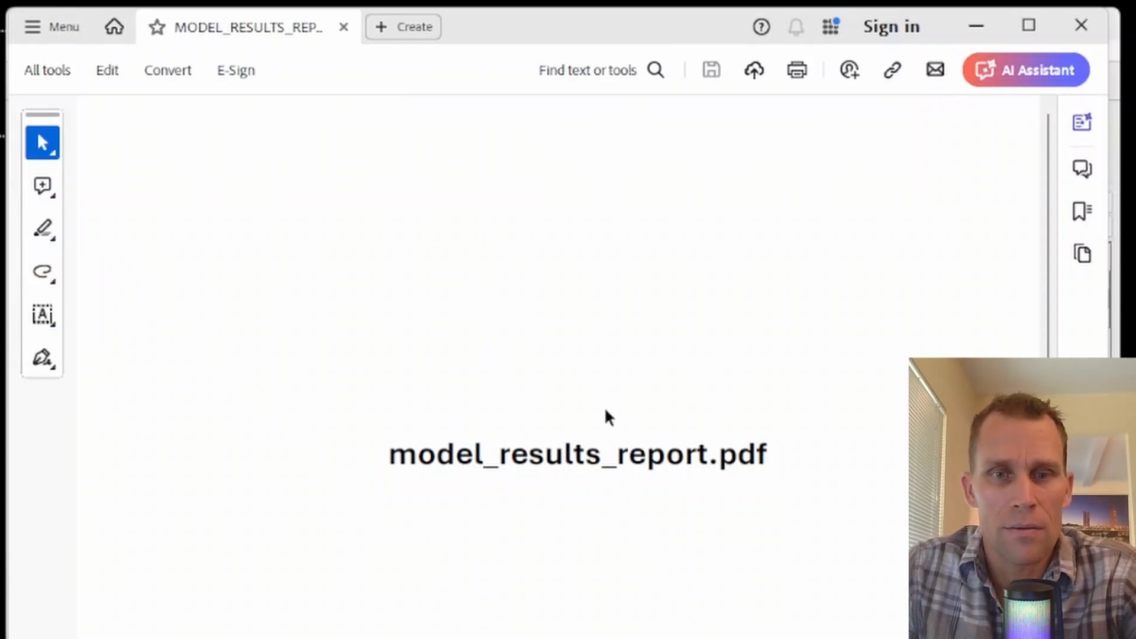
pyautogui.scroll(-5, 589, 409)
pyautogui.scroll(5, 574, 408)
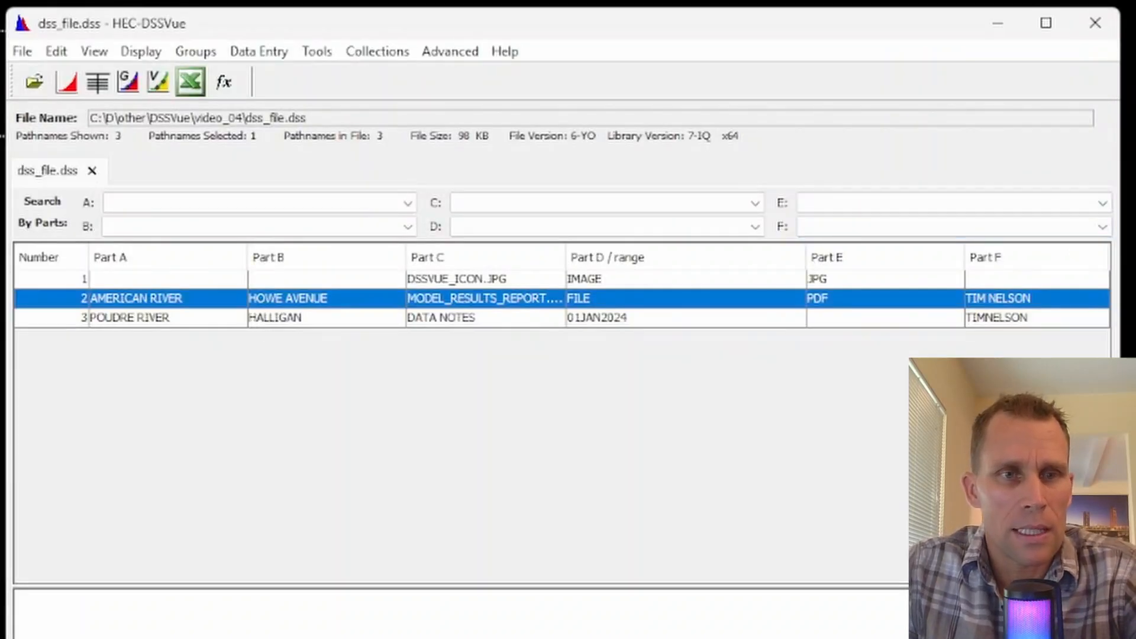
# - Delete the DSSVUE_ICON.JPG and American River MODEL_RESULTS_REPORT.PDF records from the DSS file
pyautogui.click(319, 282)
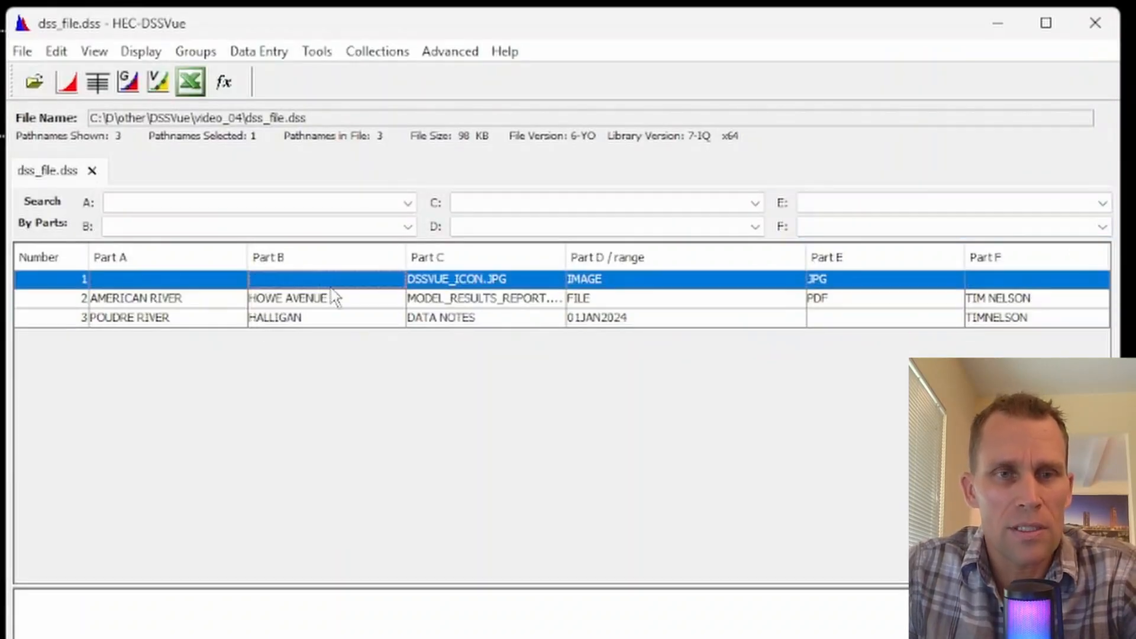
pyautogui.keyDown('ctrl'); pyautogui.click(332, 300); pyautogui.keyUp('ctrl')
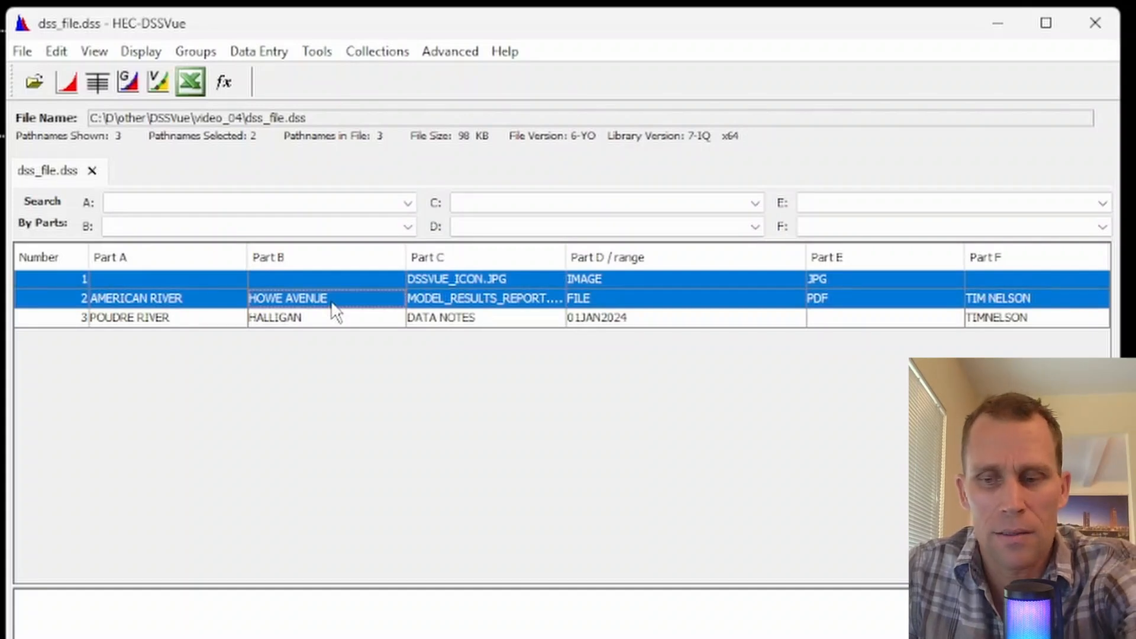
pyautogui.rightClick(335, 309)
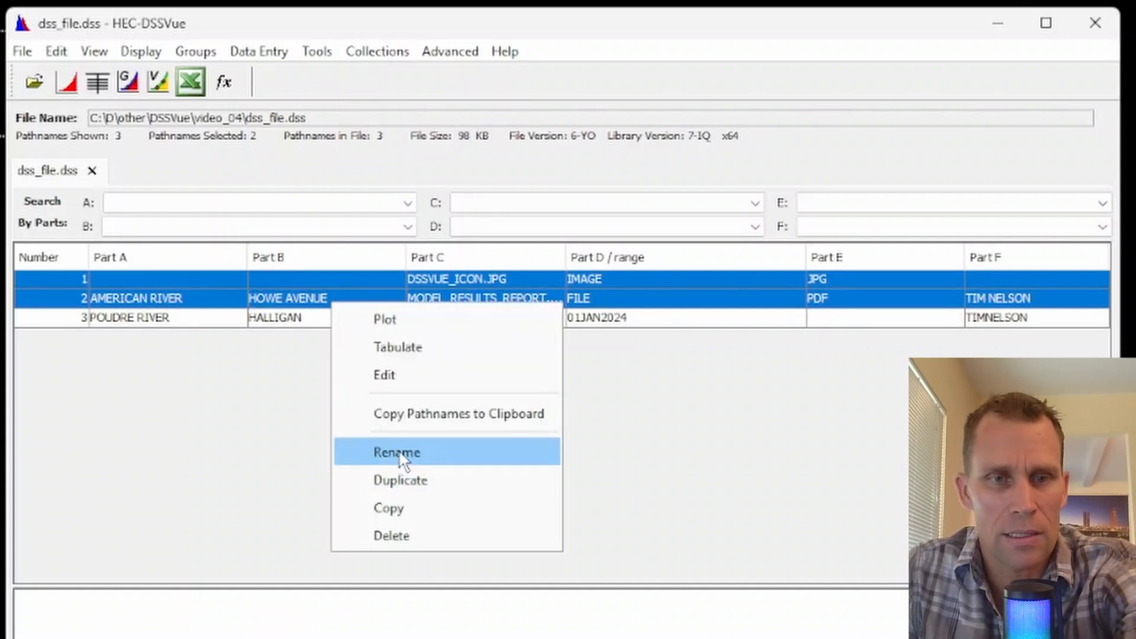
pyautogui.click(412, 535)
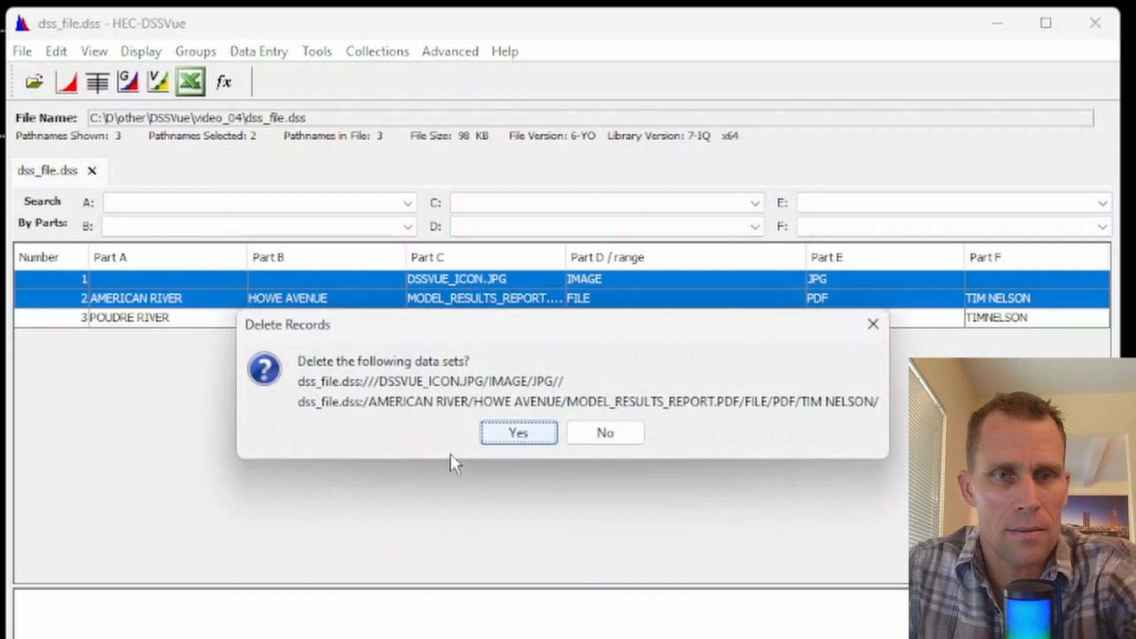
pyautogui.click(500, 435)
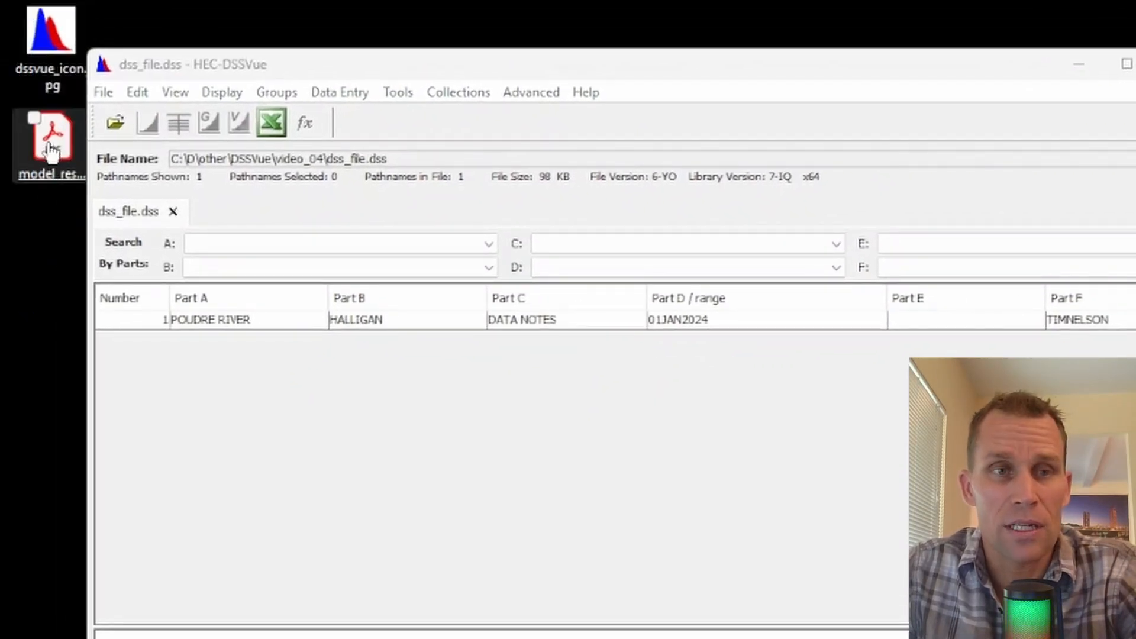
# - Import dssvue_icon.jpg directly from the desktop into the DSS file, keeping the suggested pathname
pyautogui.moveTo(37, 79); pyautogui.dragTo(386, 466)
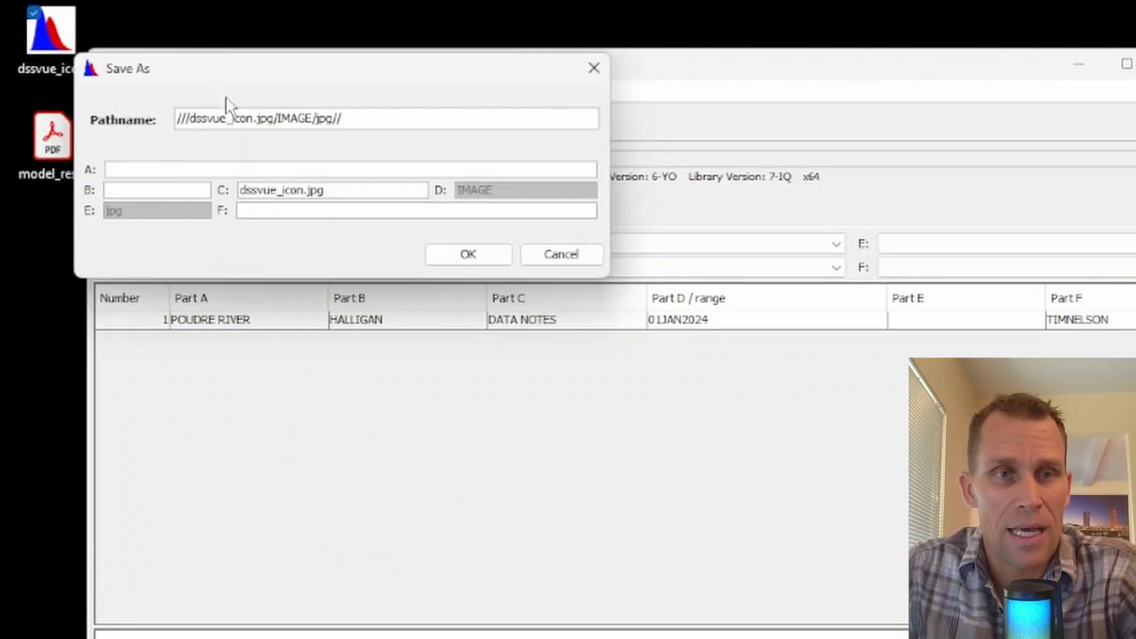
pyautogui.moveTo(411, 91); pyautogui.dragTo(658, 369)
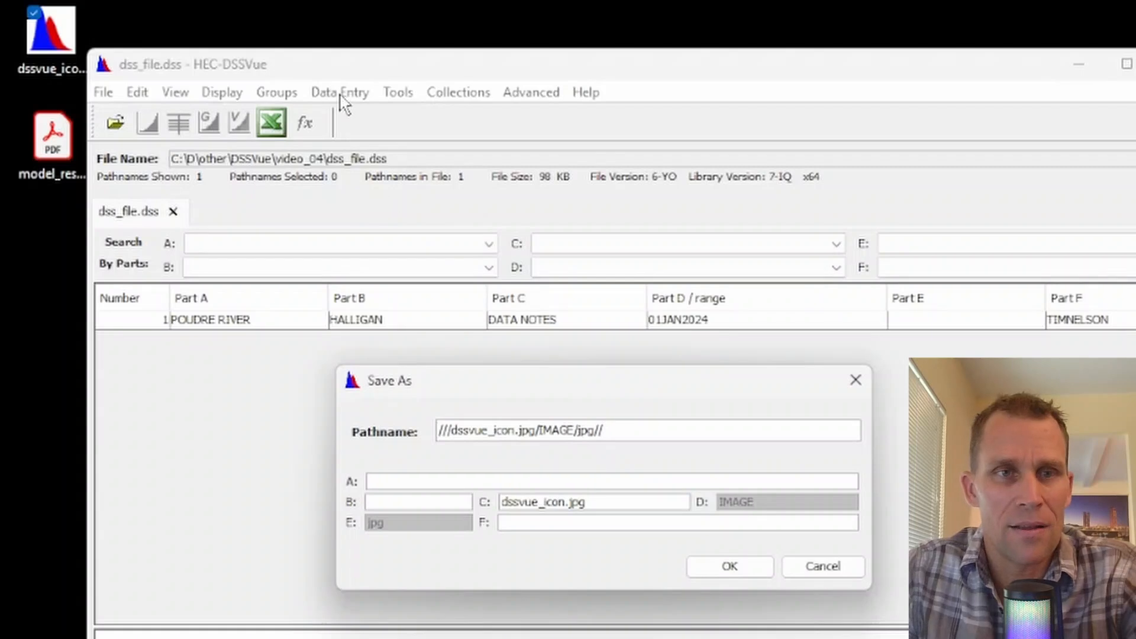
pyautogui.click(733, 568)
pyautogui.click(642, 461)
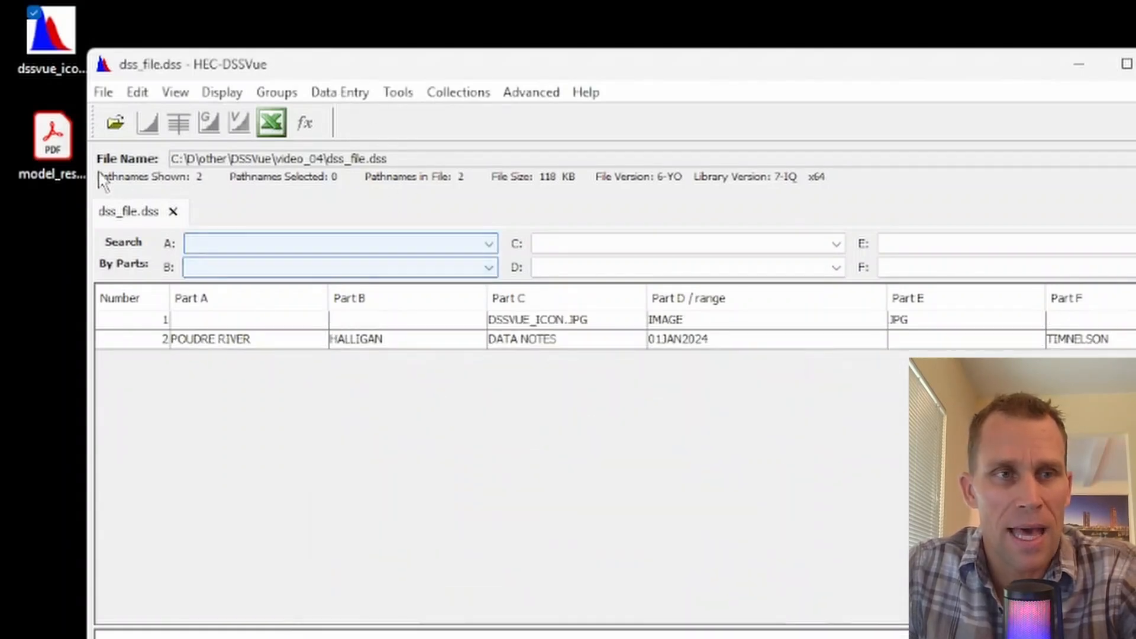
# - Import model_results_report.pdf directly from the desktop into the DSS file, keeping the suggested pathname
pyautogui.moveTo(52, 137); pyautogui.dragTo(225, 339)
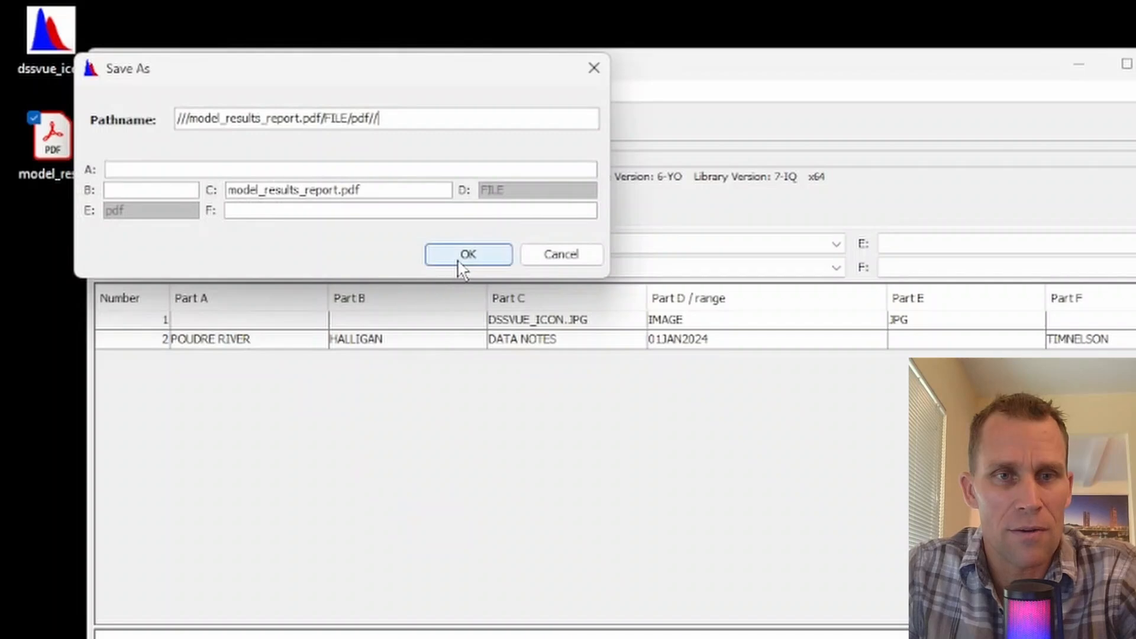
pyautogui.click(464, 256)
pyautogui.click(638, 462)
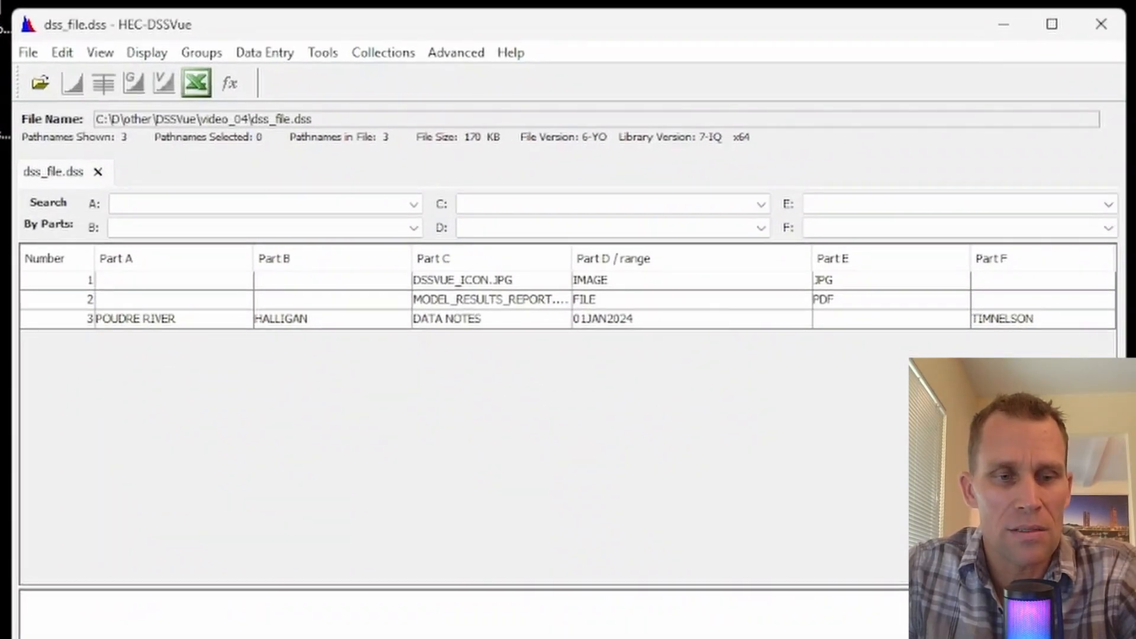
# - Switch to File Explorer, refresh the video_04 folder and check the size of dss_file.dss
pyautogui.hotkey('alt', 'Tab')
pyautogui.click(215, 550)
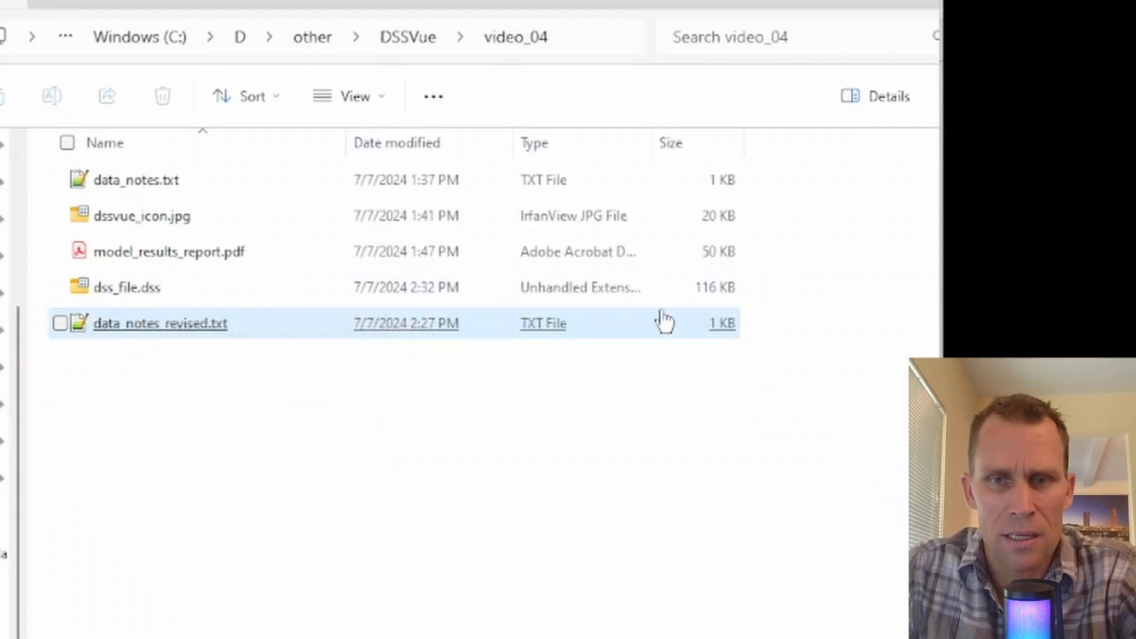
pyautogui.rightClick(275, 418)
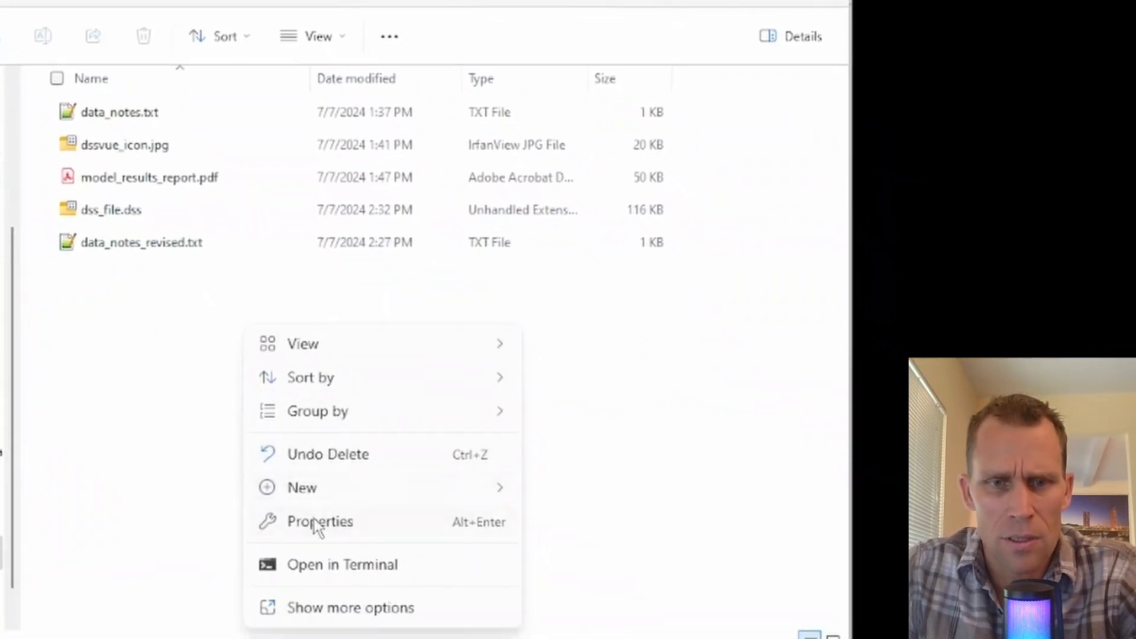
pyautogui.click(337, 607)
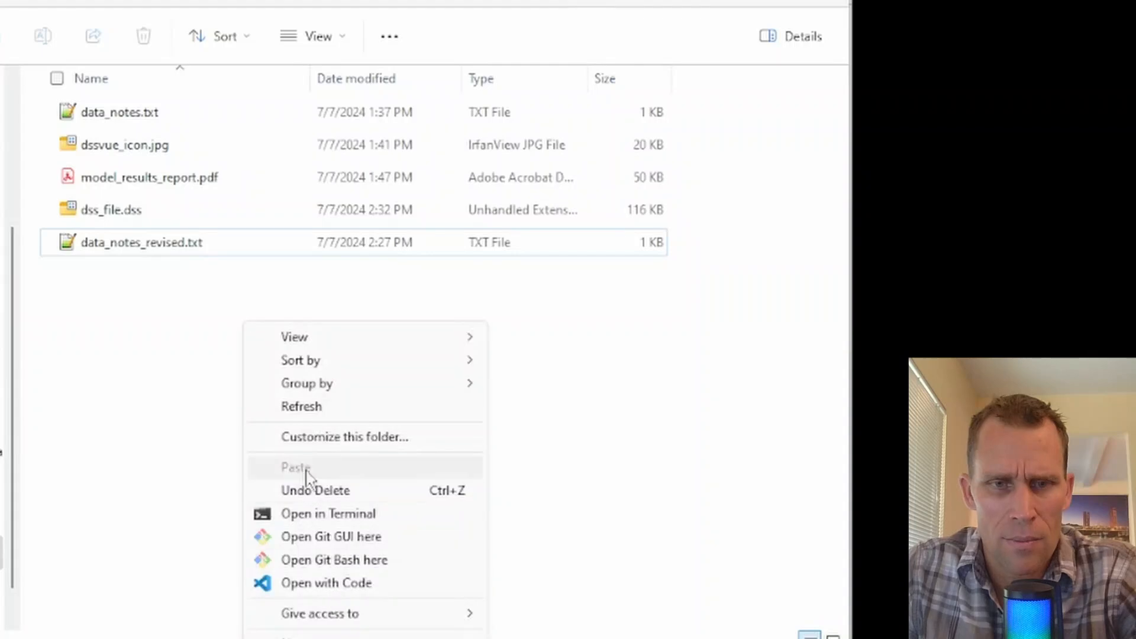
pyautogui.click(298, 408)
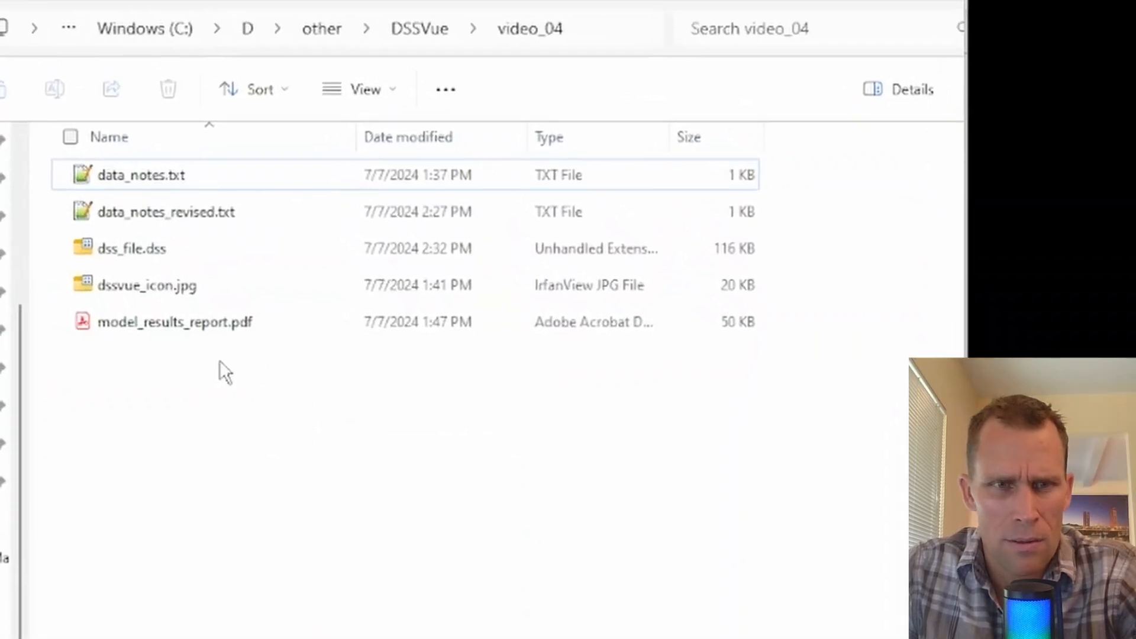
pyautogui.moveTo(779, 244); pyautogui.dragTo(302, 247)
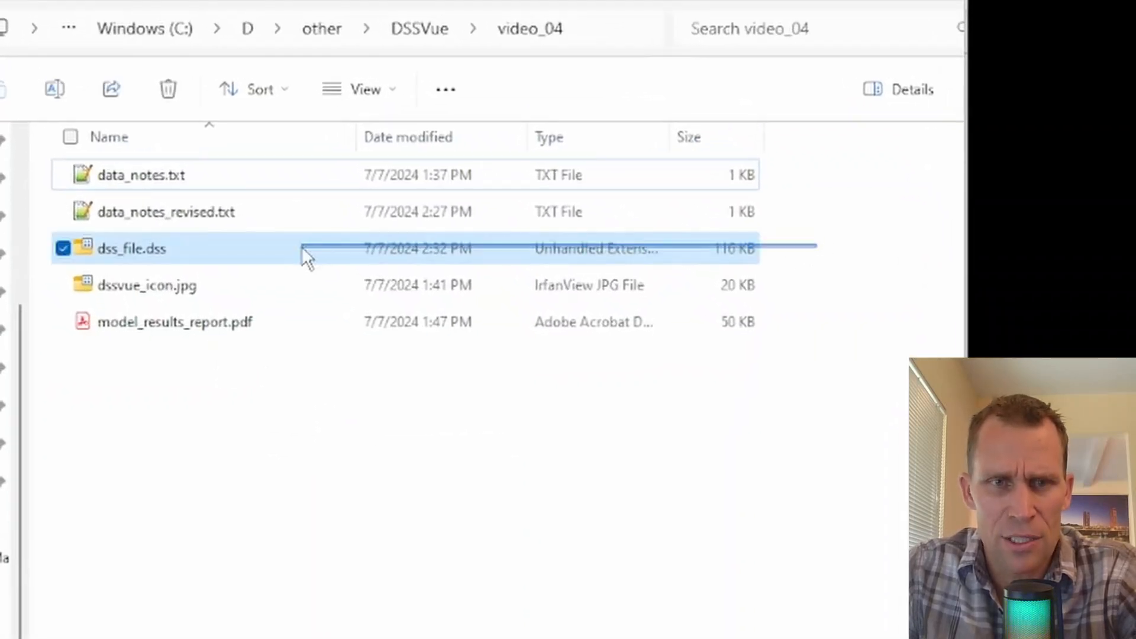
pyautogui.click(251, 456)
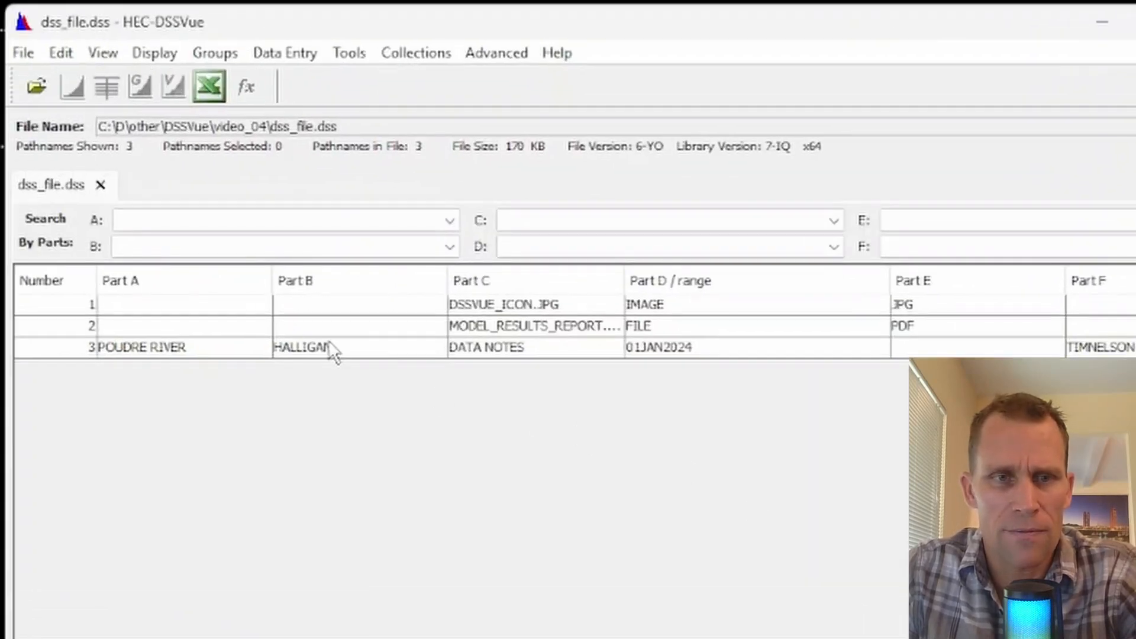
# - Return to HEC-DSSVue and delete the re-imported image and PDF records, leaving the DATA NOTES record
pyautogui.click(242, 313)
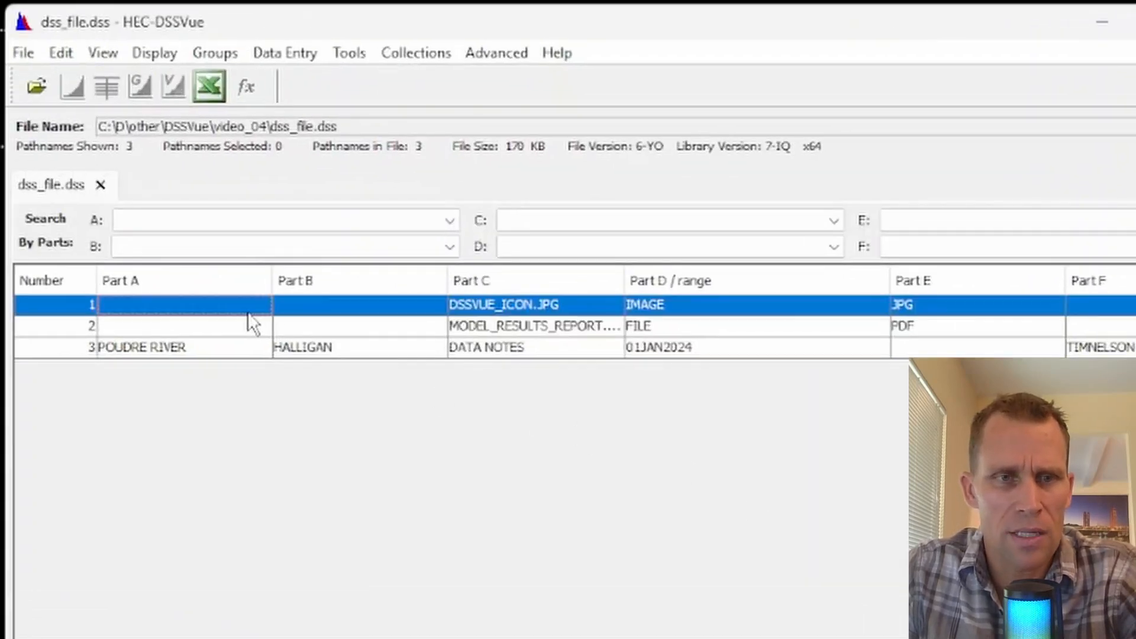
pyautogui.keyDown('shift'); pyautogui.click(240, 328); pyautogui.keyUp('shift')
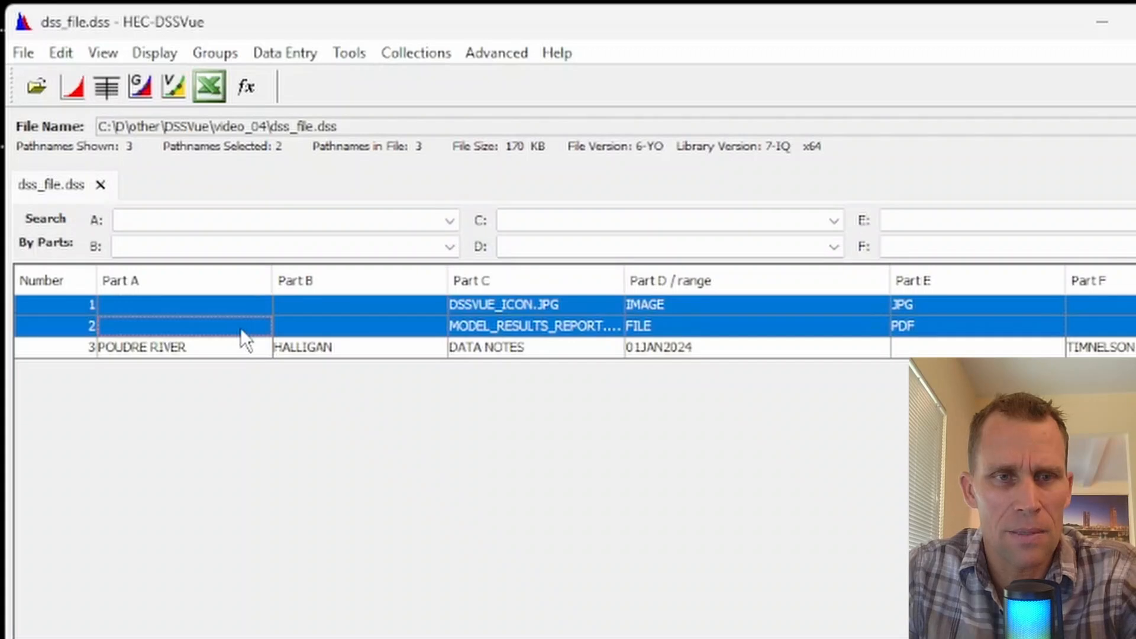
pyautogui.rightClick(240, 328)
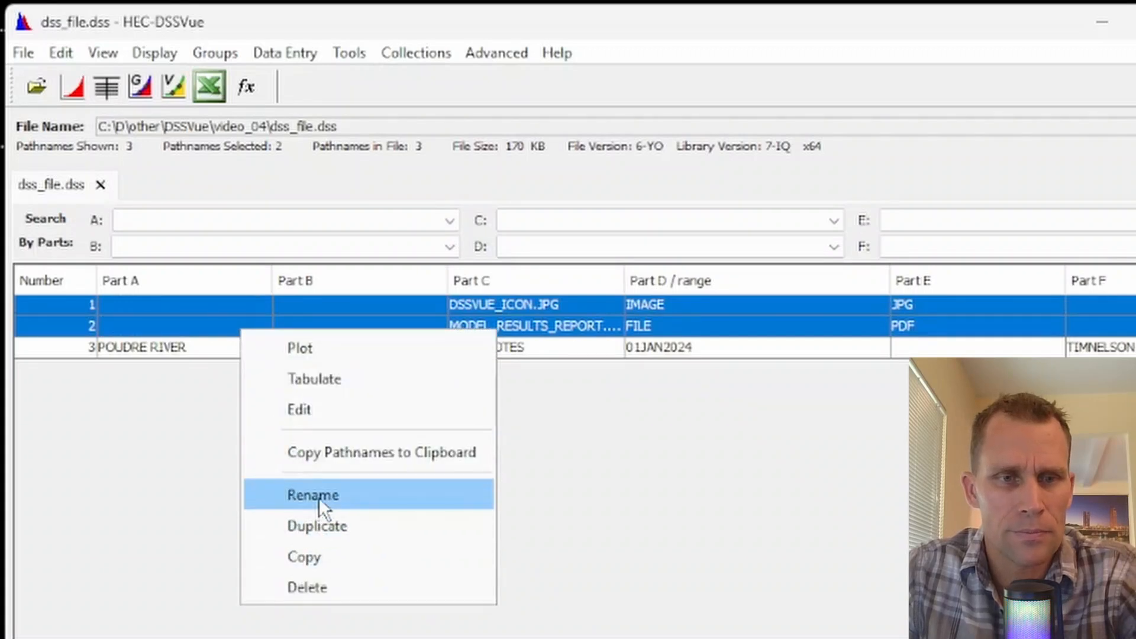
pyautogui.click(323, 581)
pyautogui.click(569, 474)
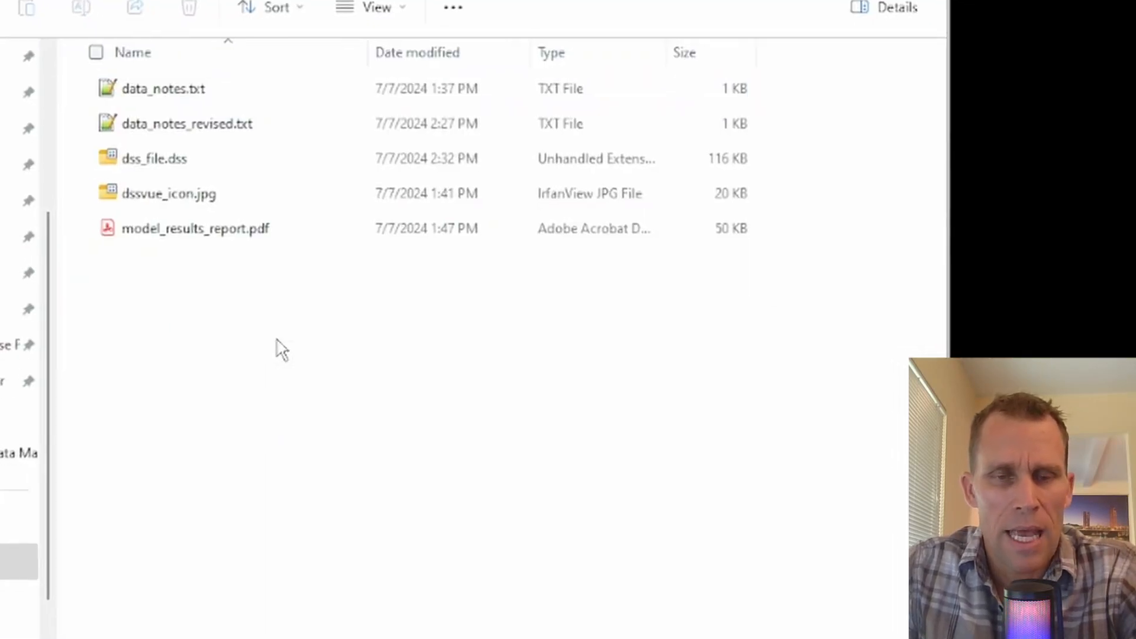
# - Refresh the video_04 folder in File Explorer to check the size of dss_file.dss after the deletion
pyautogui.rightClick(279, 347)
pyautogui.click(328, 621)
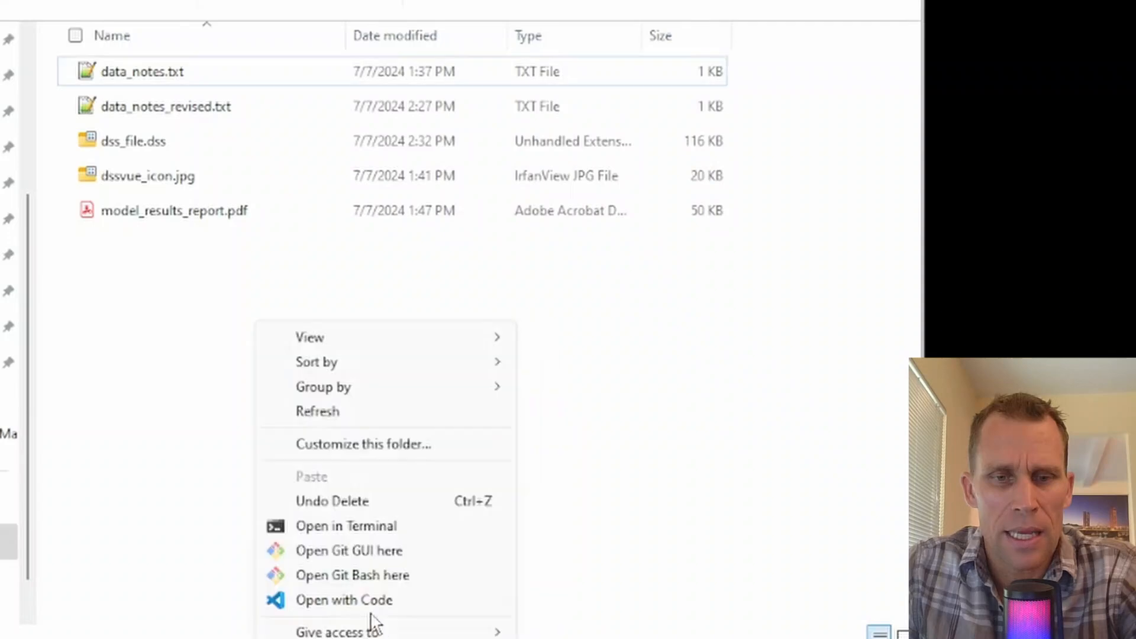
pyautogui.click(318, 413)
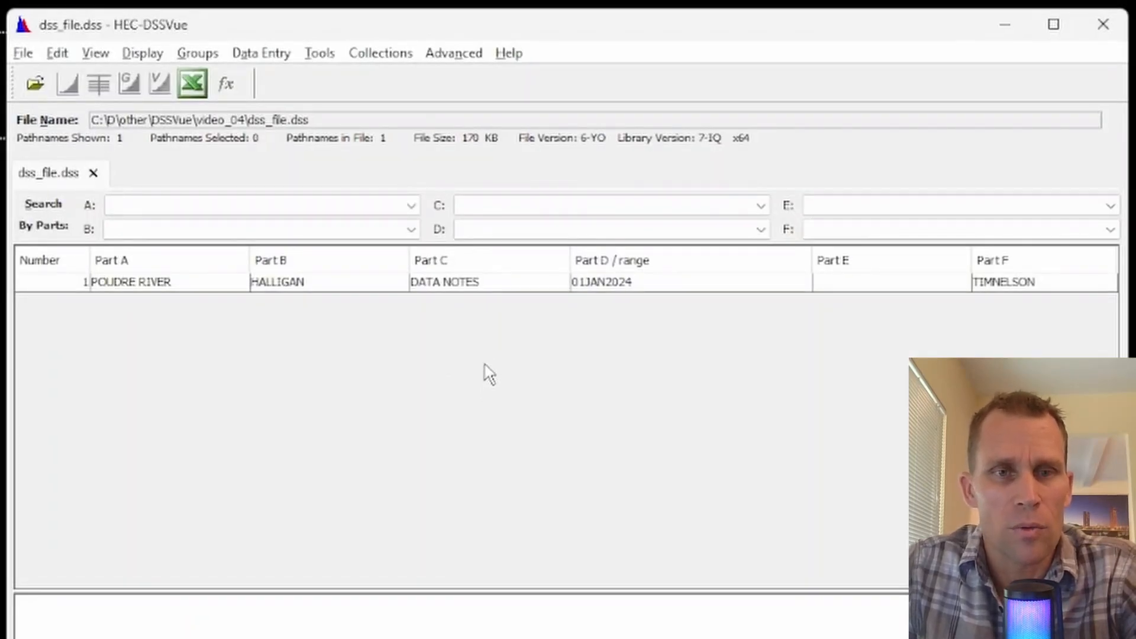
# - Squeeze dss_file.dss in HEC-DSSVue to reclaim the space of the deleted records
pyautogui.click(321, 52)
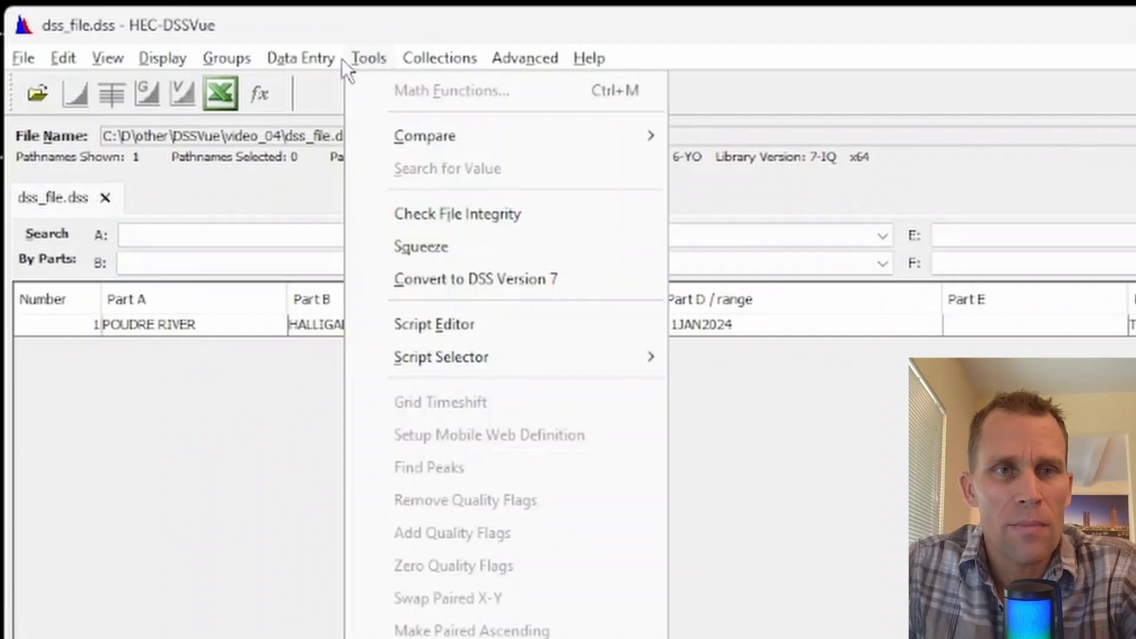
pyautogui.moveTo(319, 62)
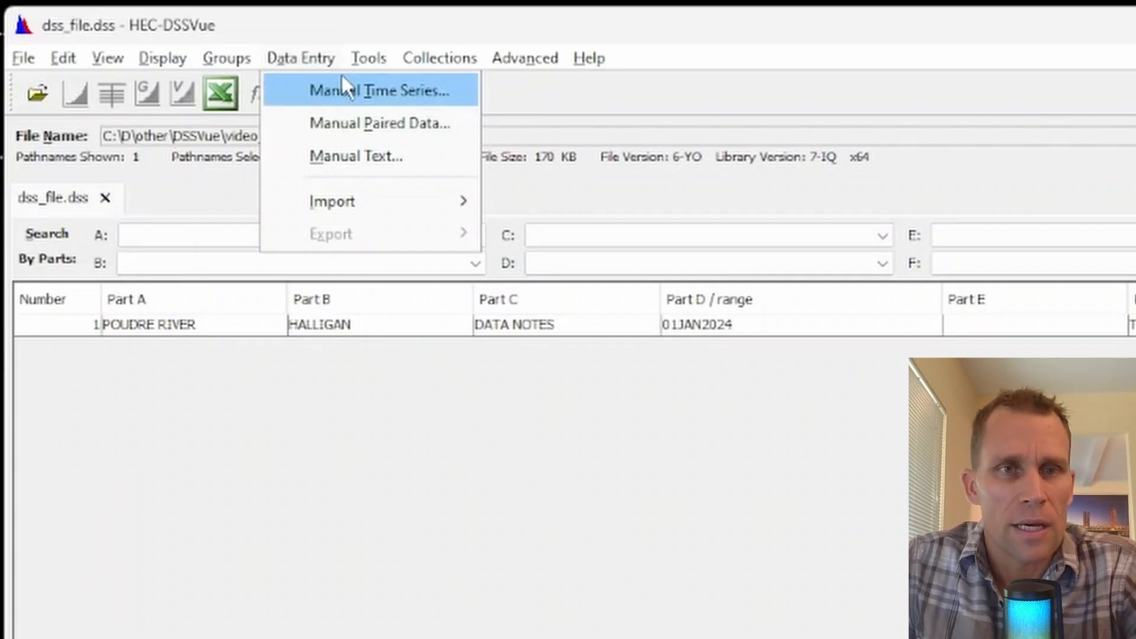
pyautogui.moveTo(367, 60)
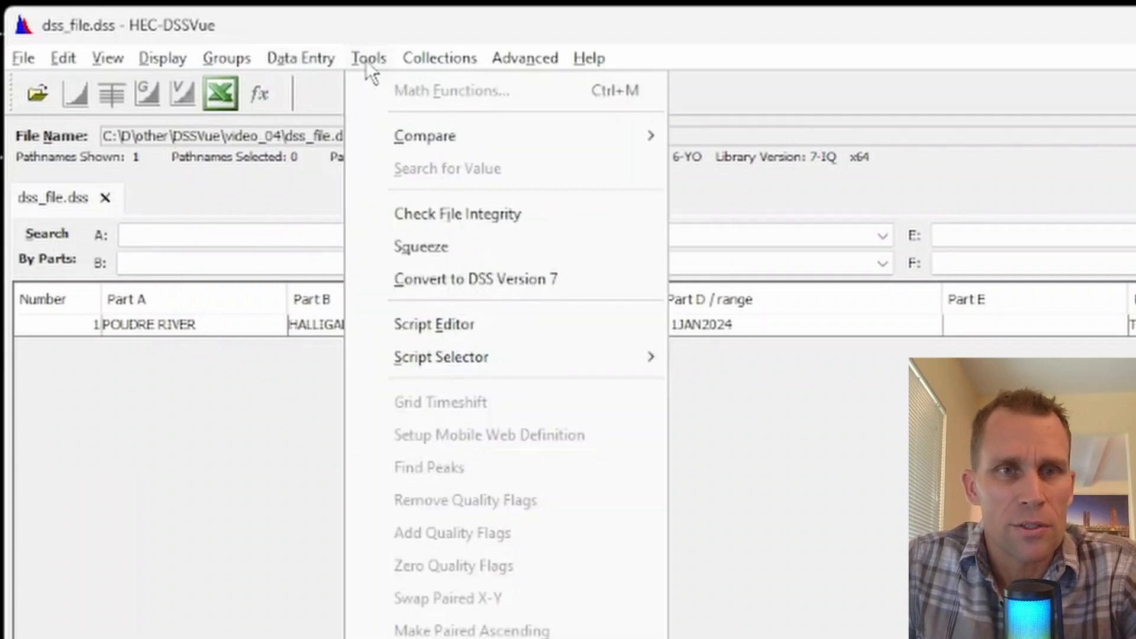
pyautogui.click(467, 248)
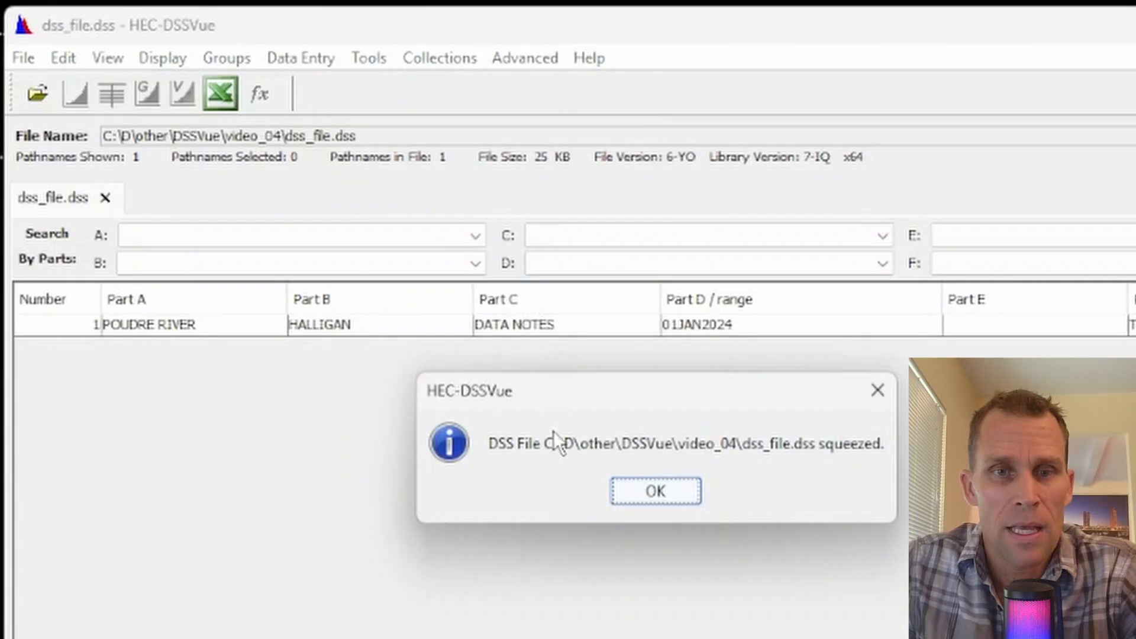
pyautogui.click(656, 493)
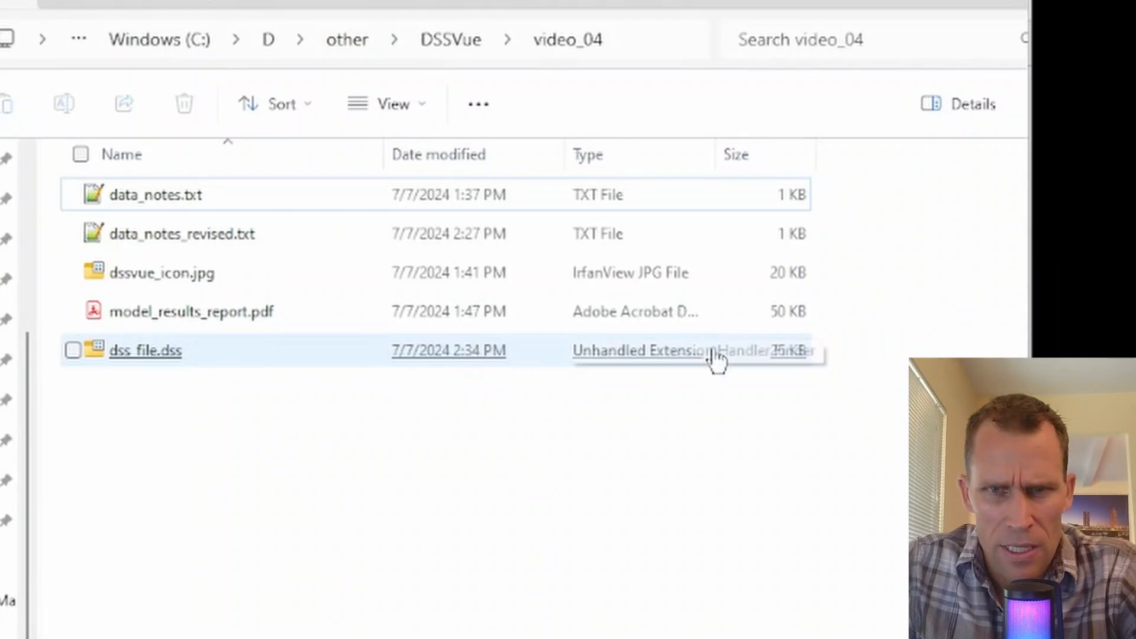
# - Refresh the video_04 folder in File Explorer and check the size of the squeezed dss_file.dss
pyautogui.moveTo(338, 454); pyautogui.dragTo(127, 357)
pyautogui.click(165, 434)
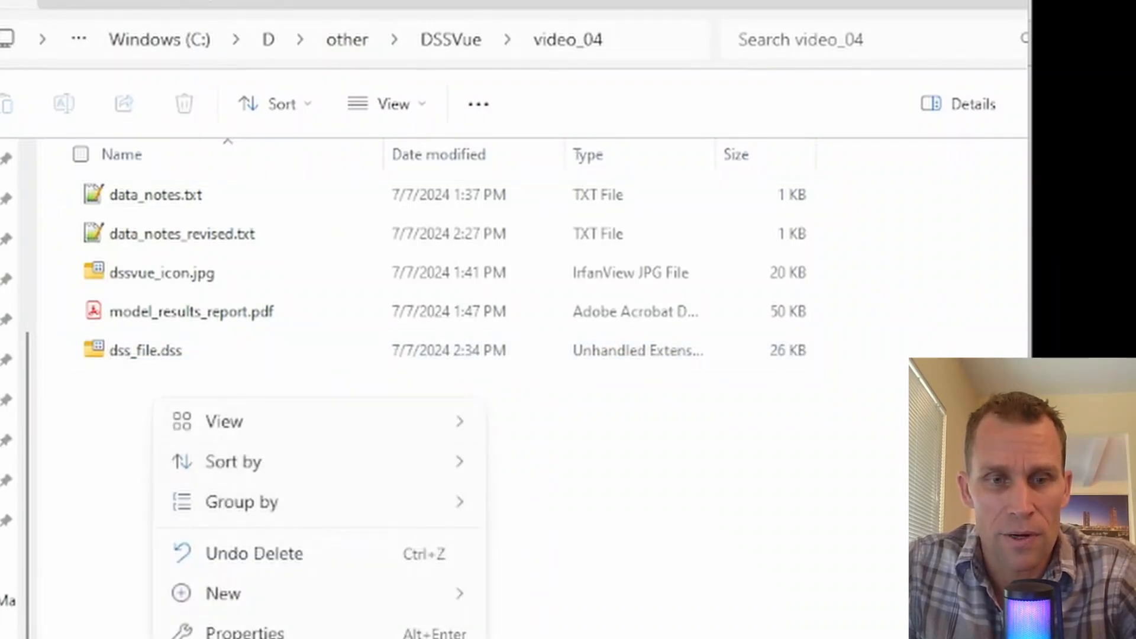
pyautogui.click(222, 496)
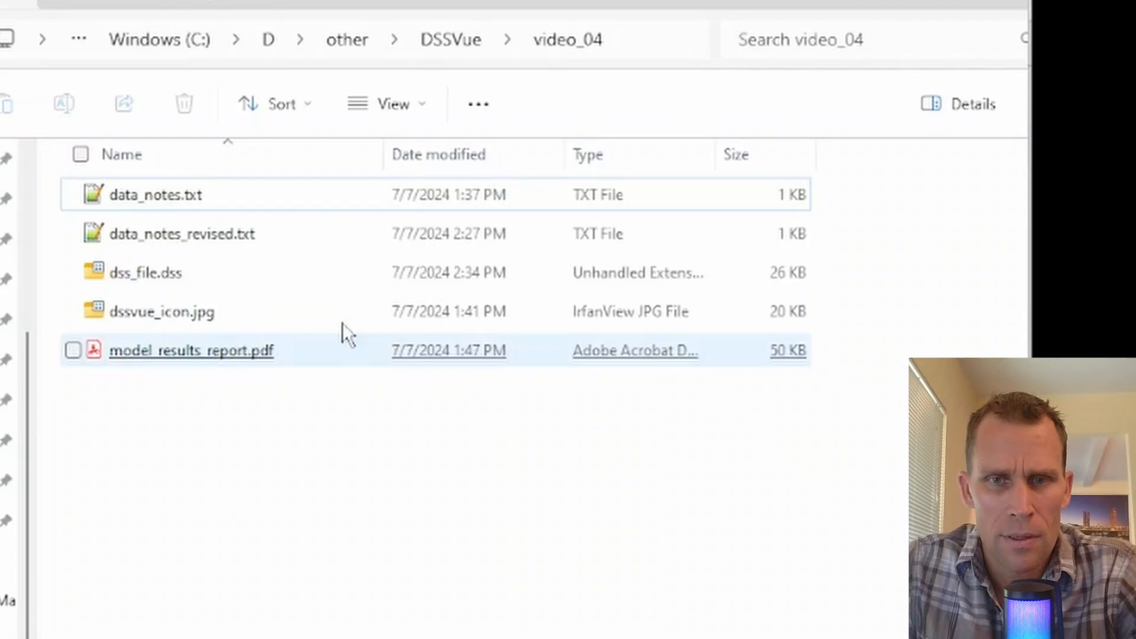
pyautogui.click(764, 274)
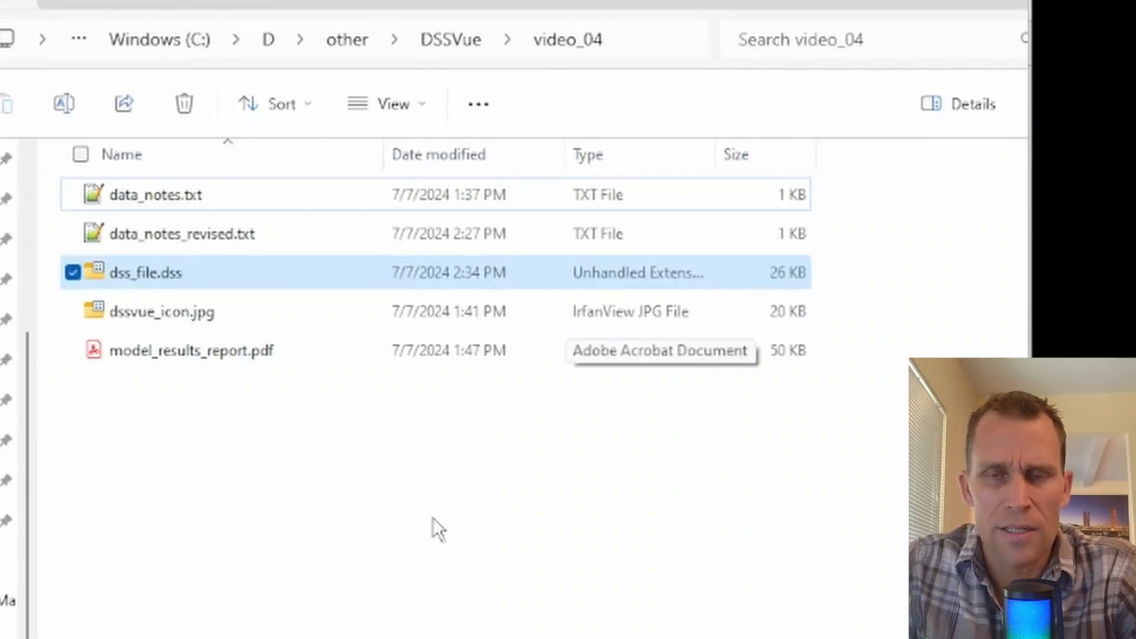
pyautogui.click(253, 574)
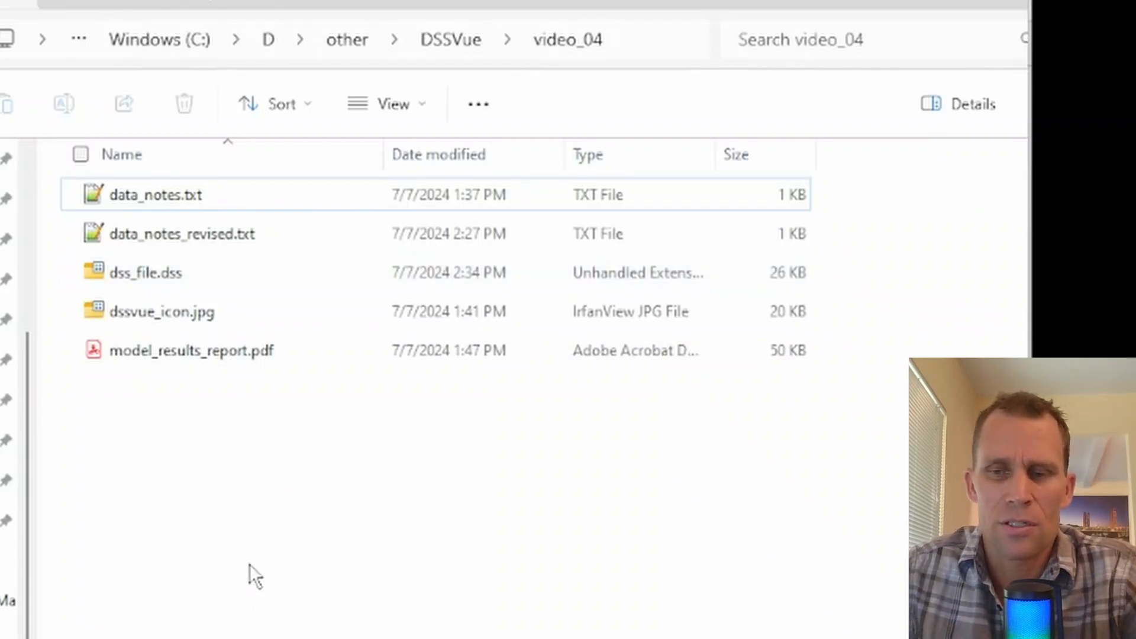